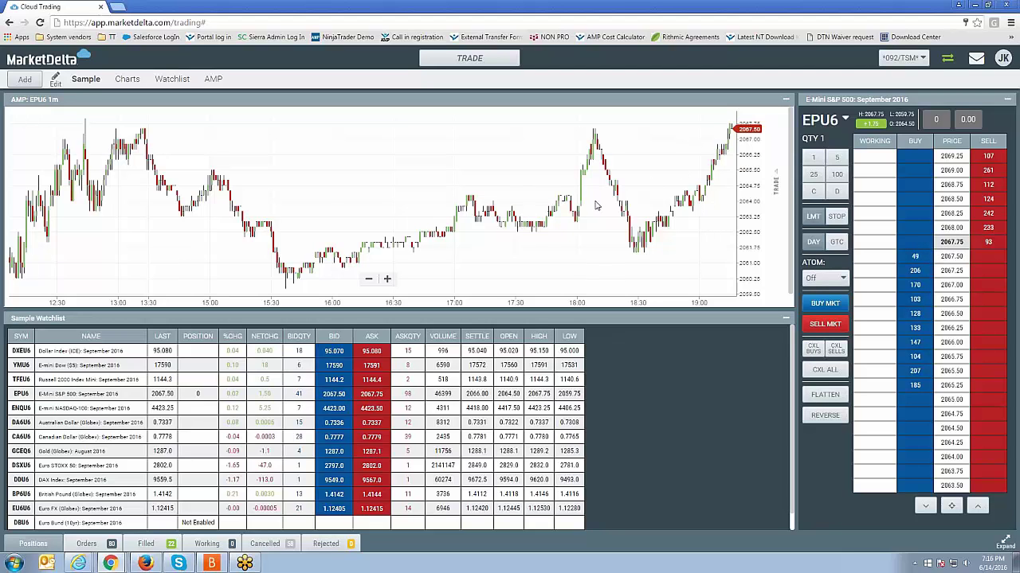
click(787, 102)
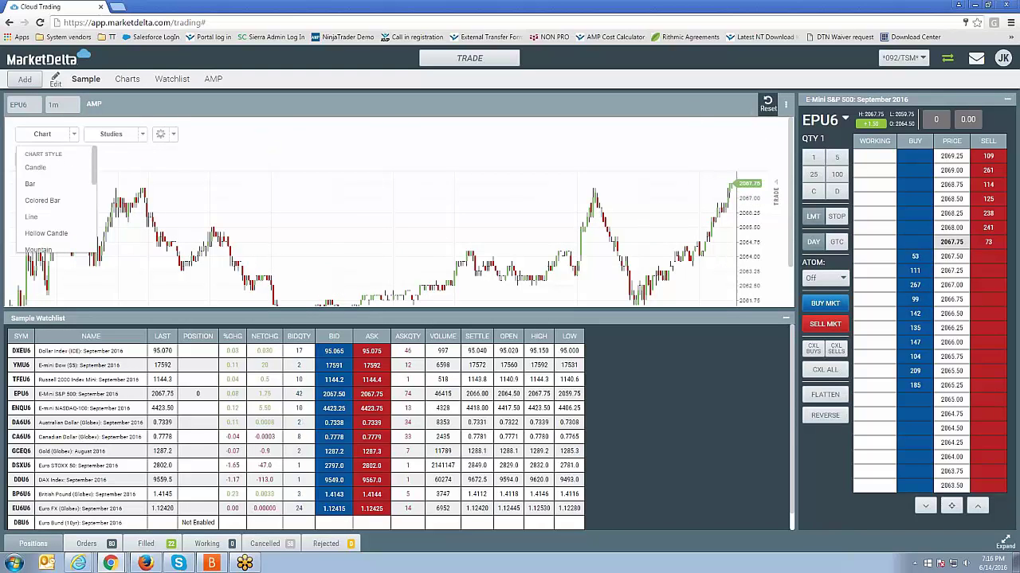
click(784, 107)
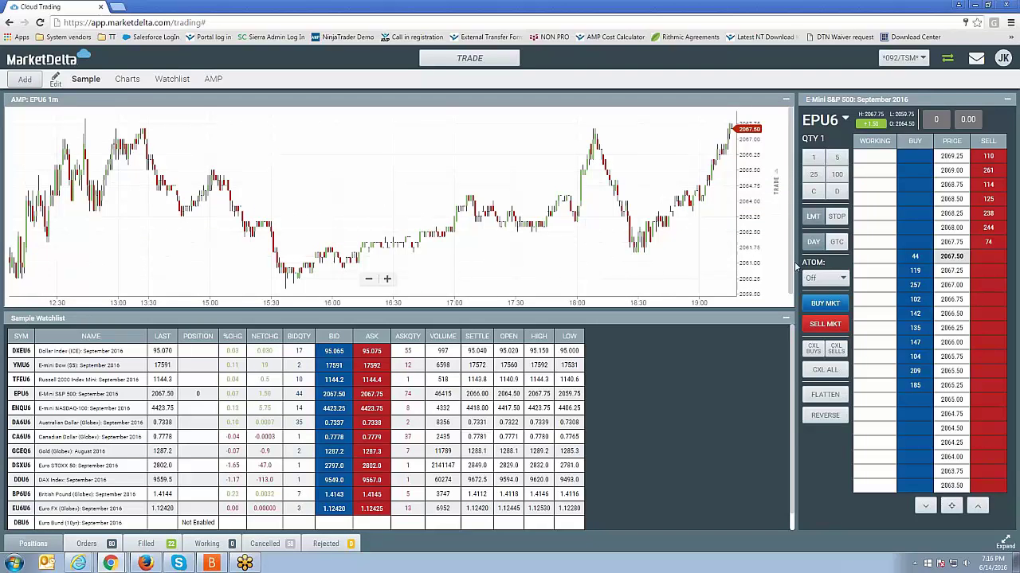
click(37, 102)
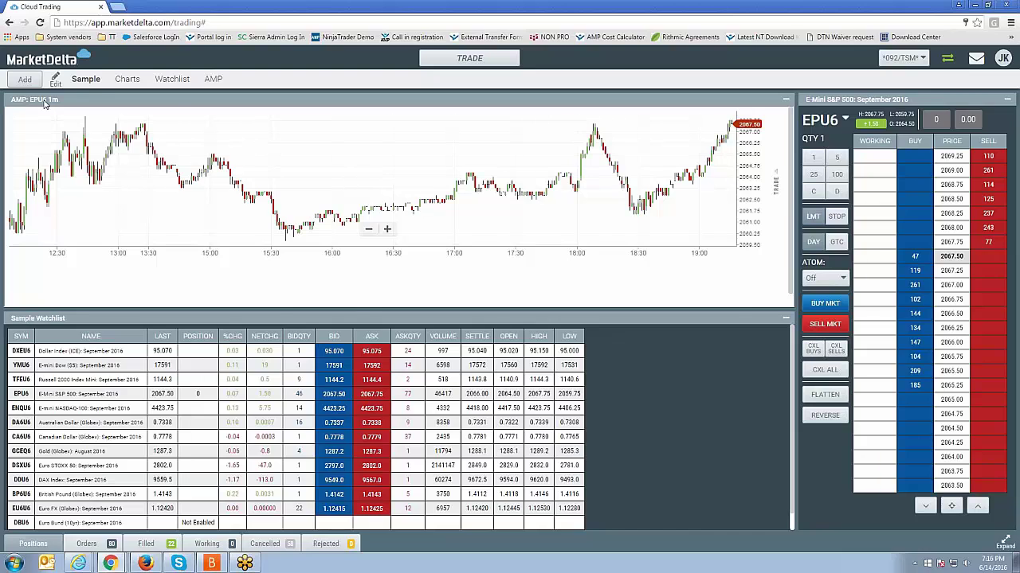
mouse_move(45, 104)
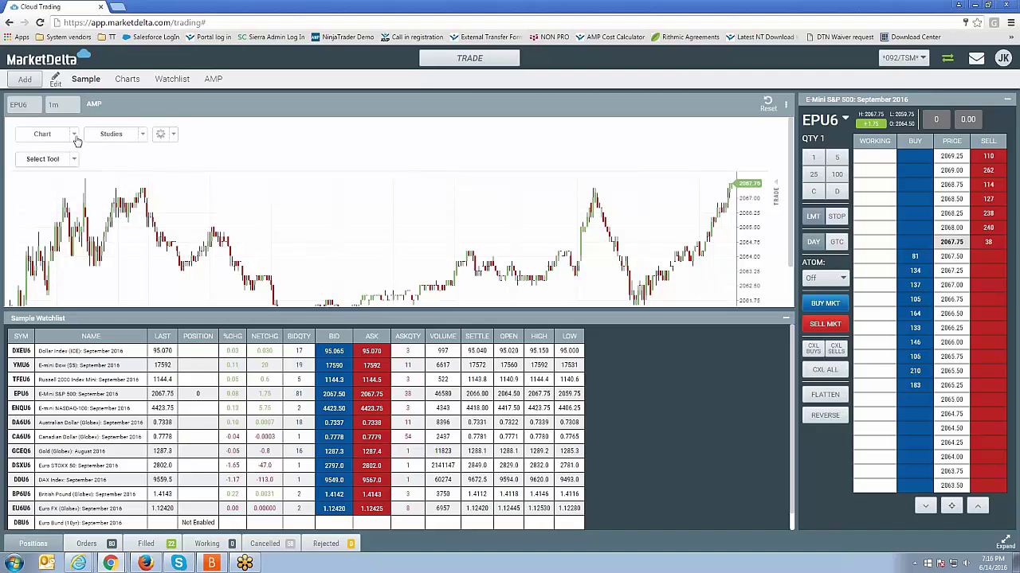
click(24, 105)
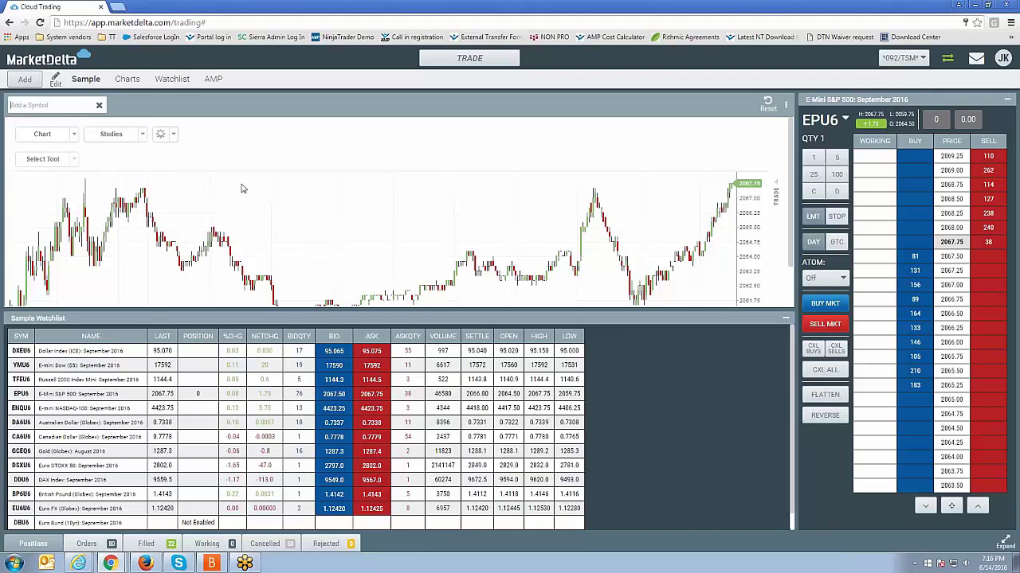
click(100, 106)
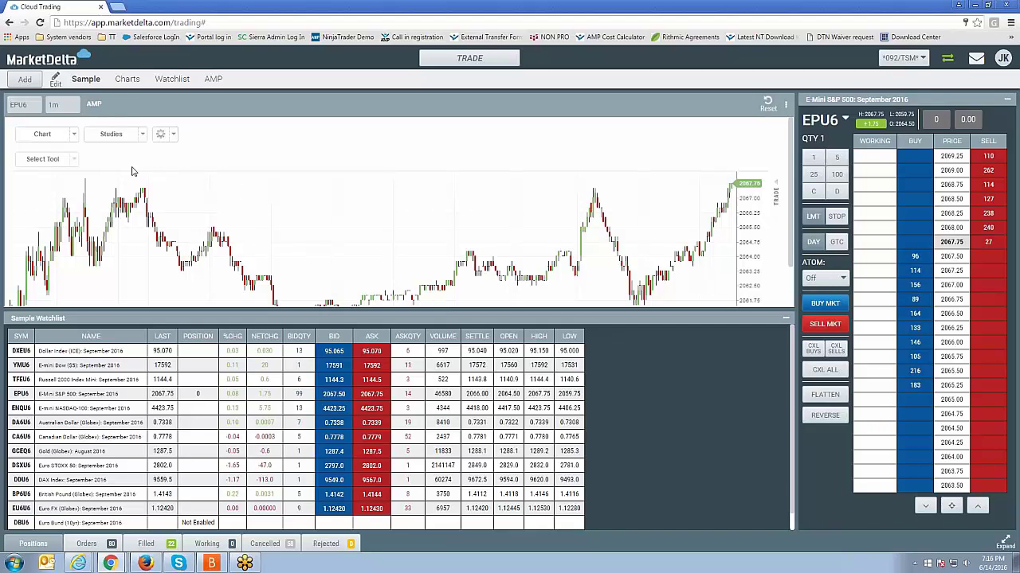
Change the chart's symbol to ENQU6, the E-mini NASDAQ-100 contract.
click(28, 105)
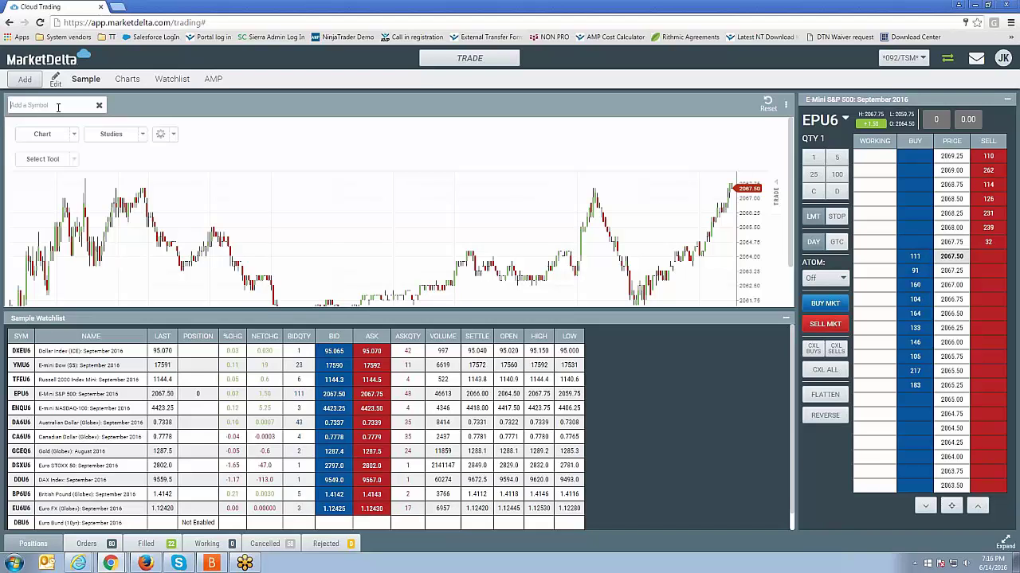
text(e)
key(BackSpace)
text(enqu6)
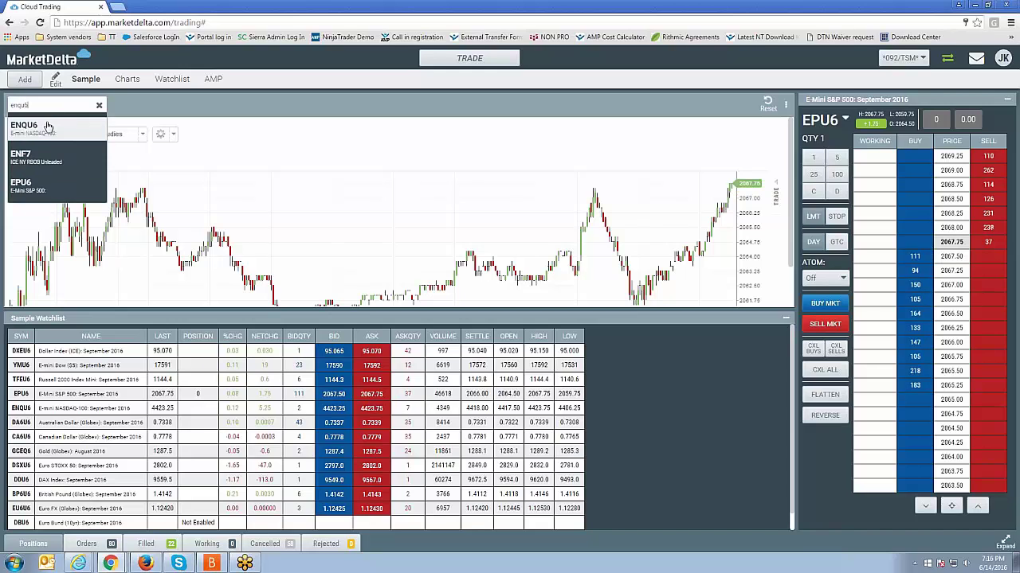
click(47, 126)
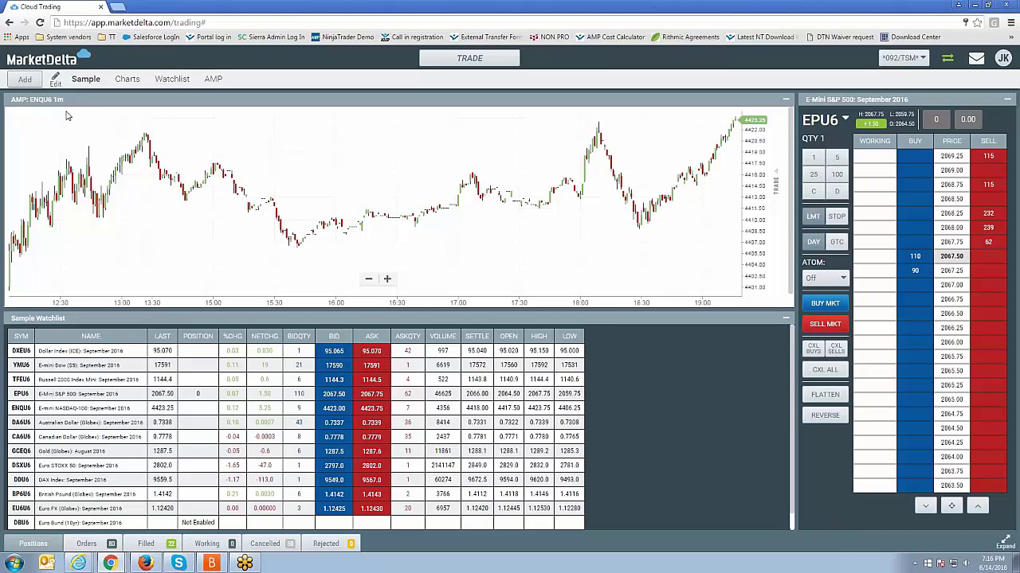
Change the chart's symbol to CLEN6.
click(42, 102)
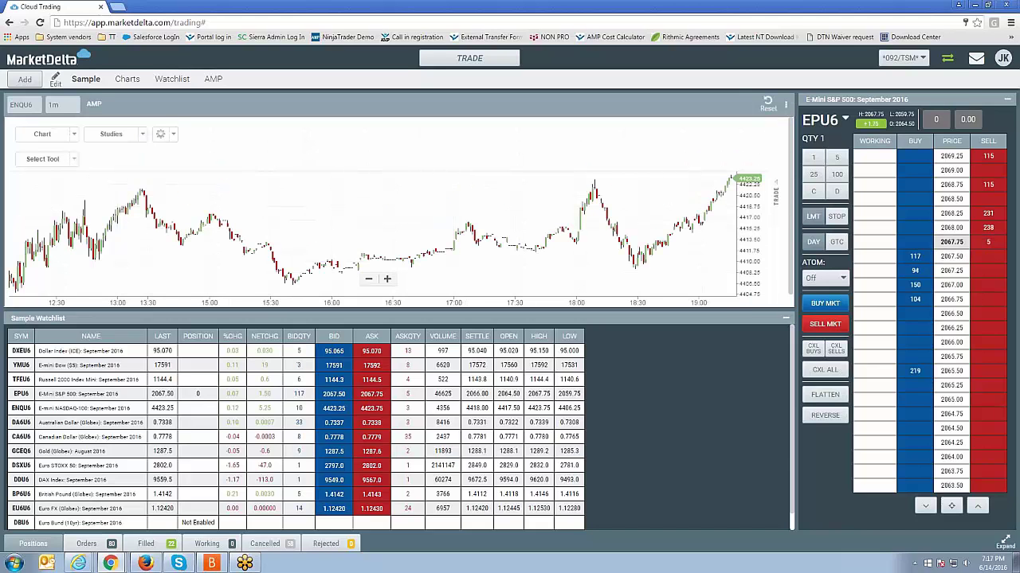
click(36, 109)
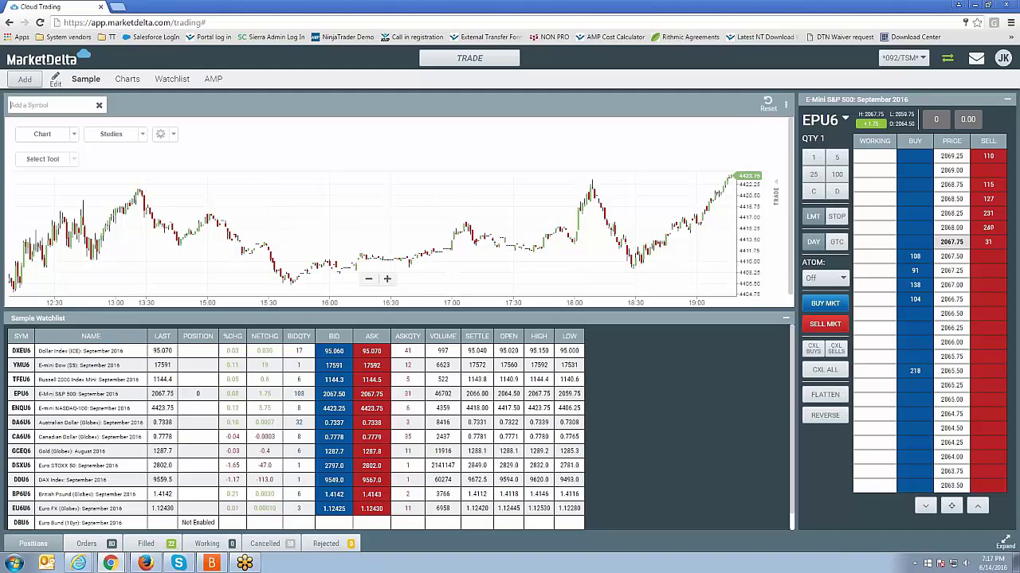
text(cle)
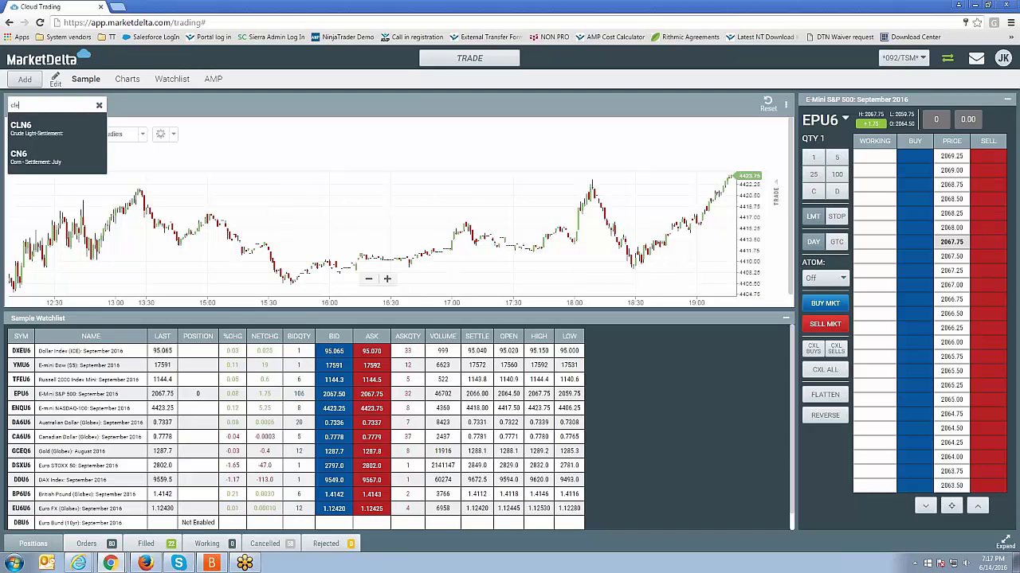
text(n6)
key(Return)
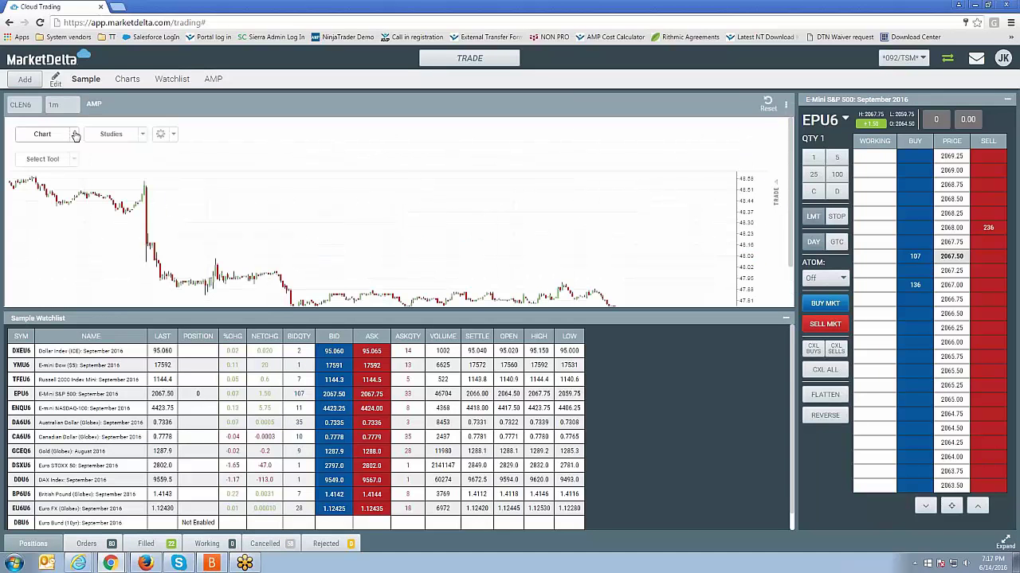
Look through the available chart intervals and set the CLEN6 chart to 5m.
click(60, 104)
scroll(86, 140, down, 2)
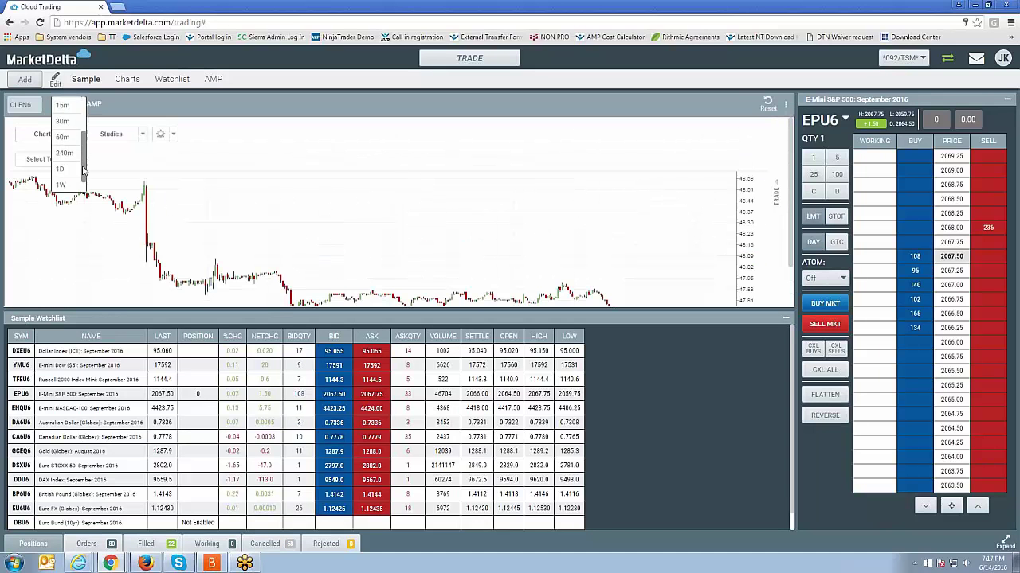
scroll(86, 140, up, 2)
scroll(83, 155, down, 2)
scroll(83, 156, up, 2)
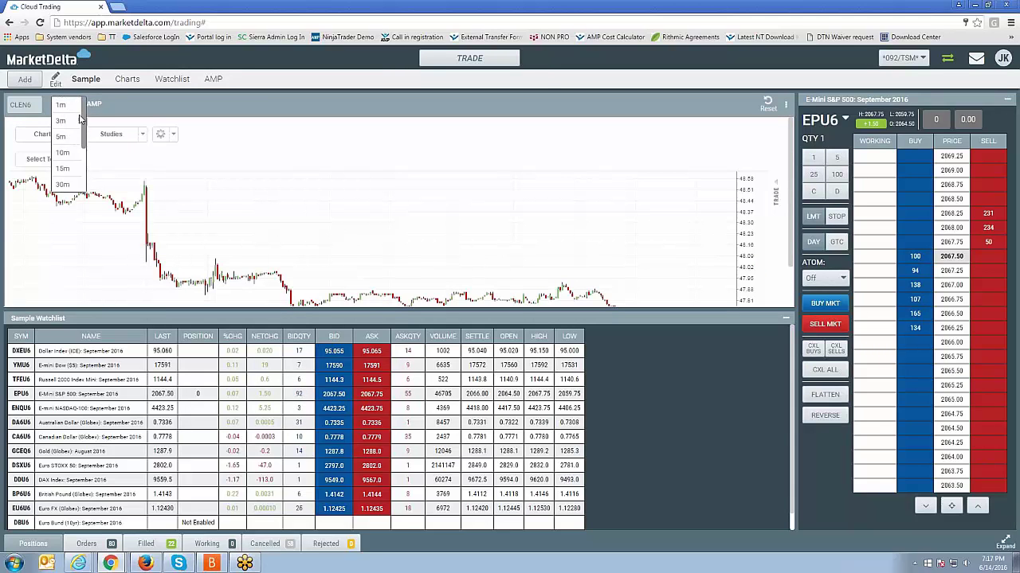
click(69, 138)
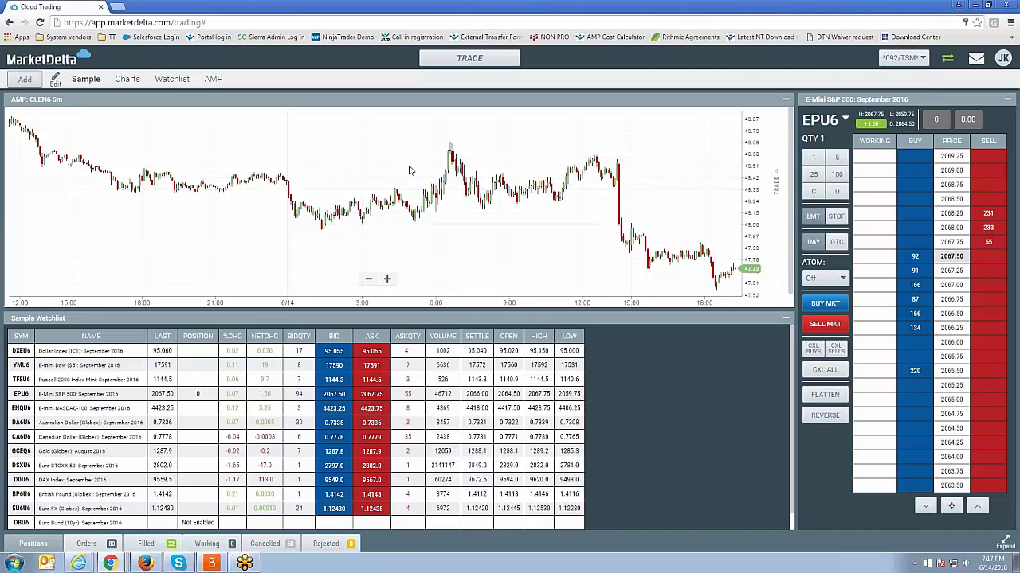
Switch the CLEN6 chart's interval to daily bars (1D).
click(67, 104)
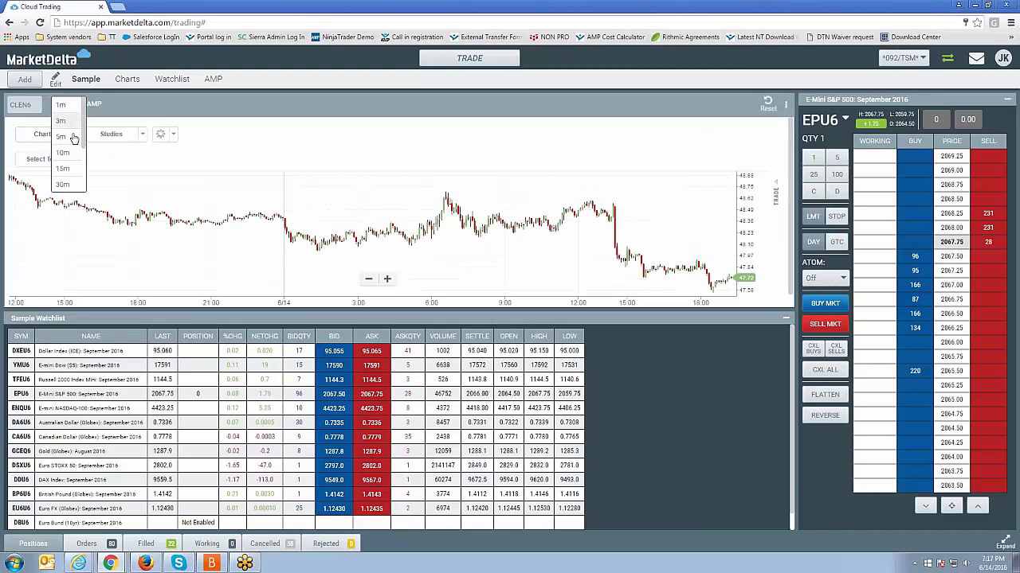
click(63, 137)
click(60, 104)
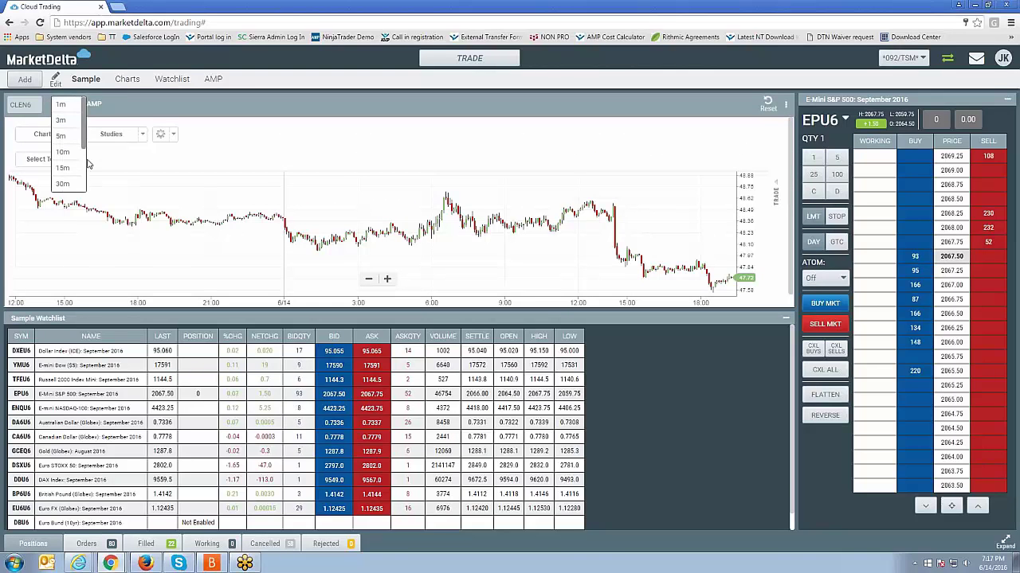
click(71, 134)
click(60, 104)
scroll(62, 152, down, 3)
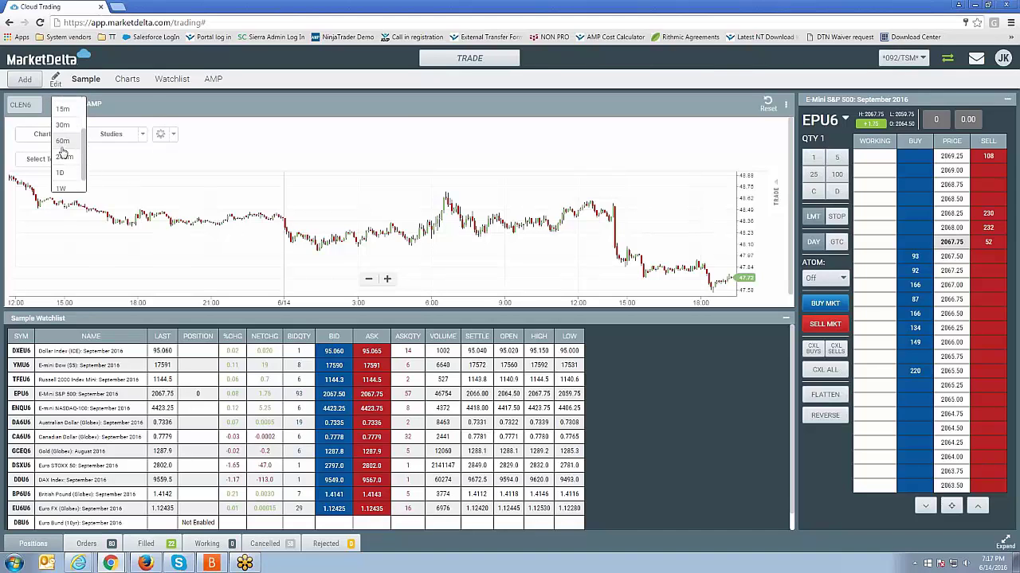
click(63, 154)
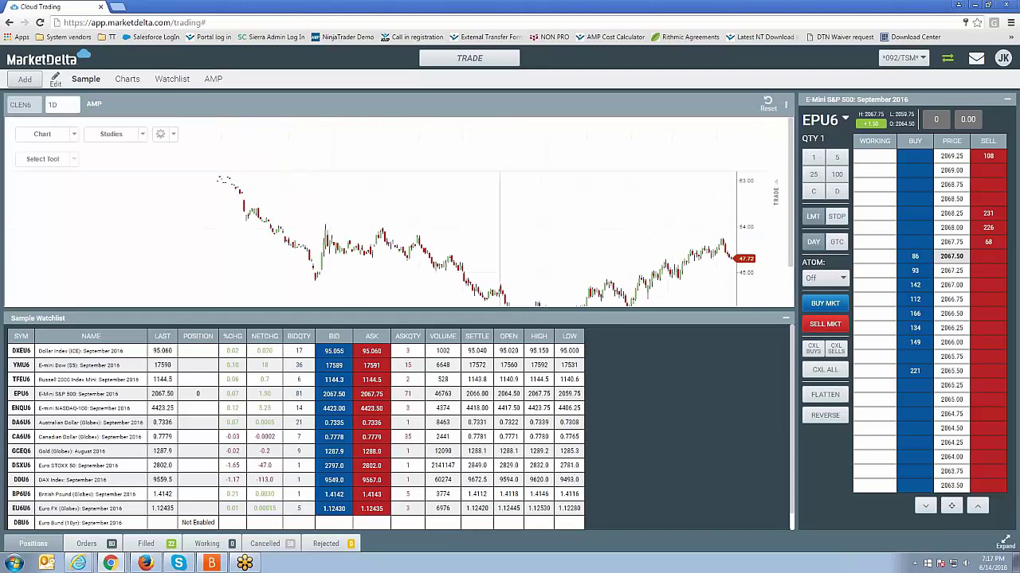
Set the CLEN6 chart's interval to 1m.
click(64, 104)
click(59, 105)
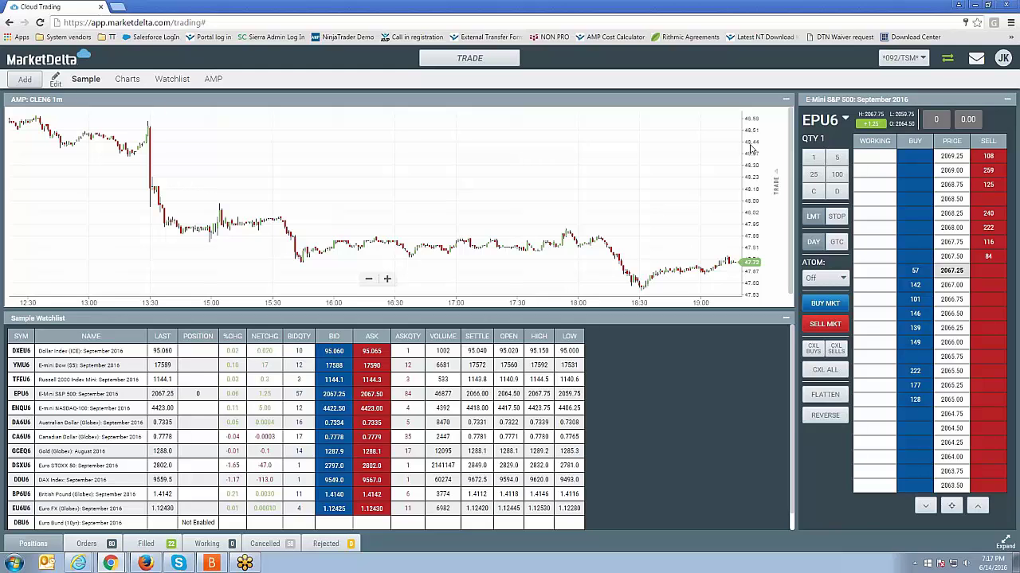
Compress the chart's price scale, and compress its time scale to show data back to the start of 6/14.
mouse_move(749, 141)
mouse_down()
mouse_move(755, 239)
mouse_move(759, 151)
mouse_up()
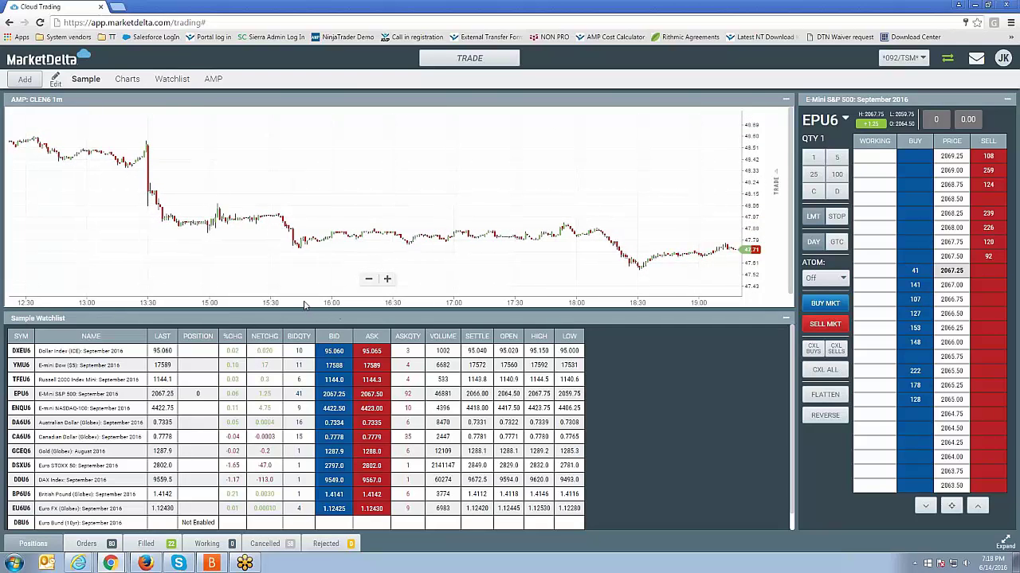
drag(307, 305, 269, 302)
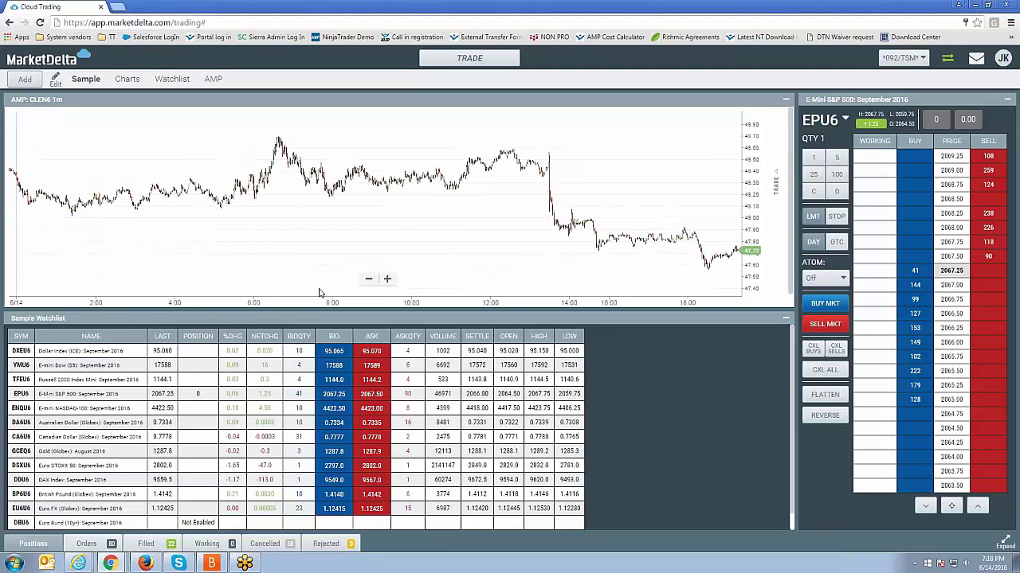
Zoom in on the chart until its time axis starts at about 12:30.
click(388, 281)
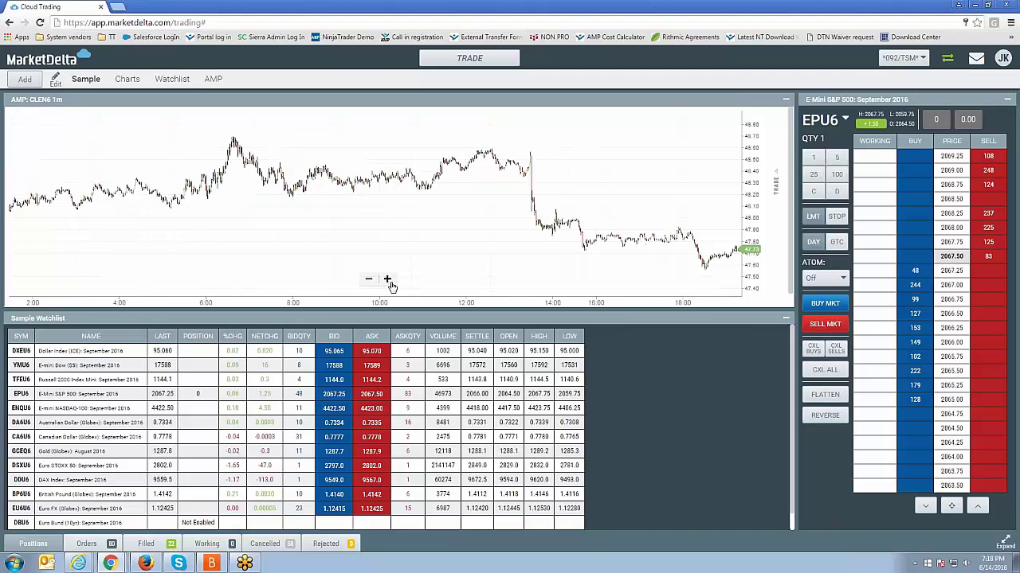
click(388, 282)
click(388, 282)
click(388, 281)
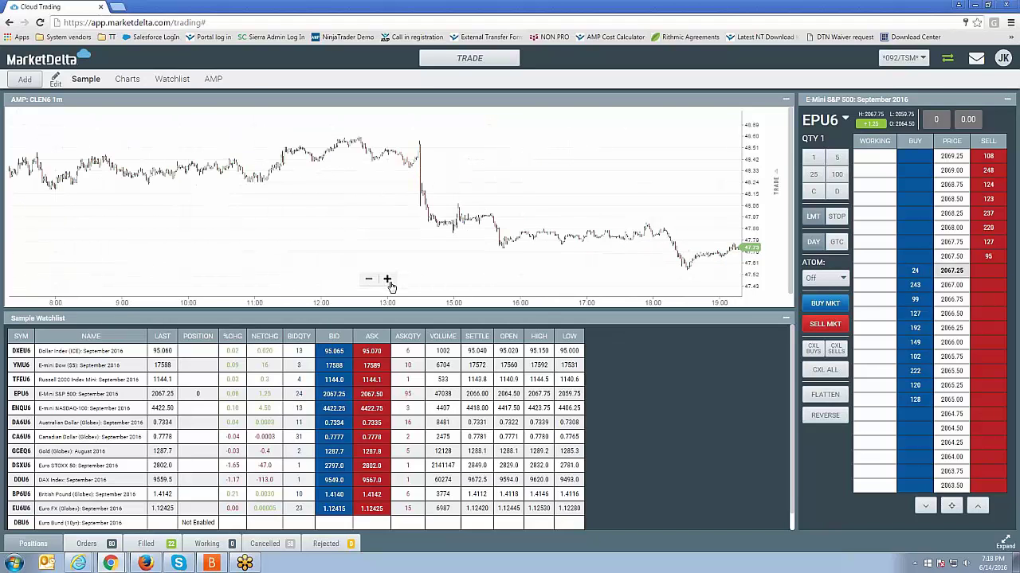
click(388, 281)
click(388, 281)
click(387, 281)
click(388, 281)
click(388, 281)
click(388, 281)
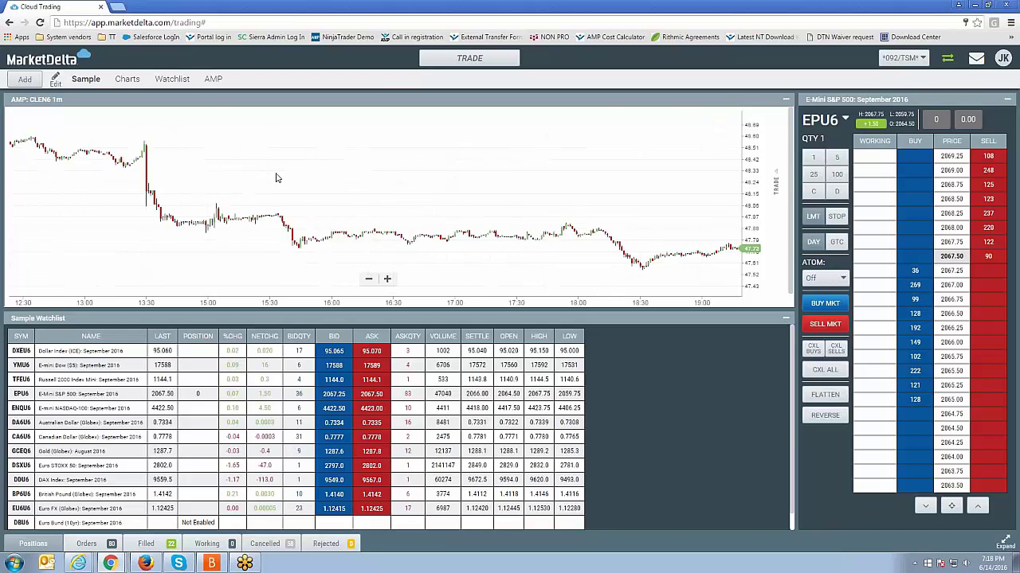
Review the layout templates offered for a new tradespace, and close the dialog without creating one.
click(26, 80)
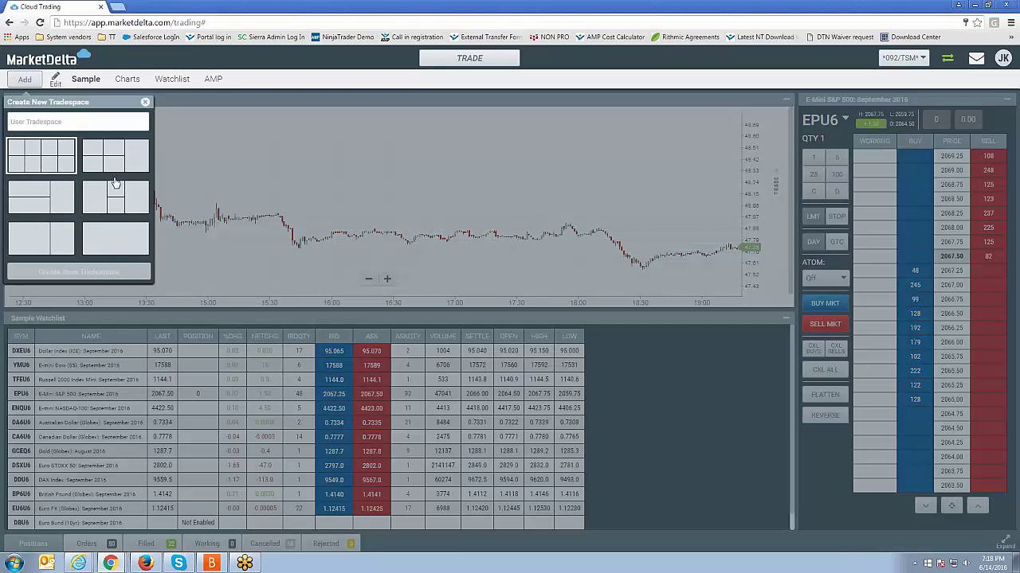
click(53, 137)
click(223, 109)
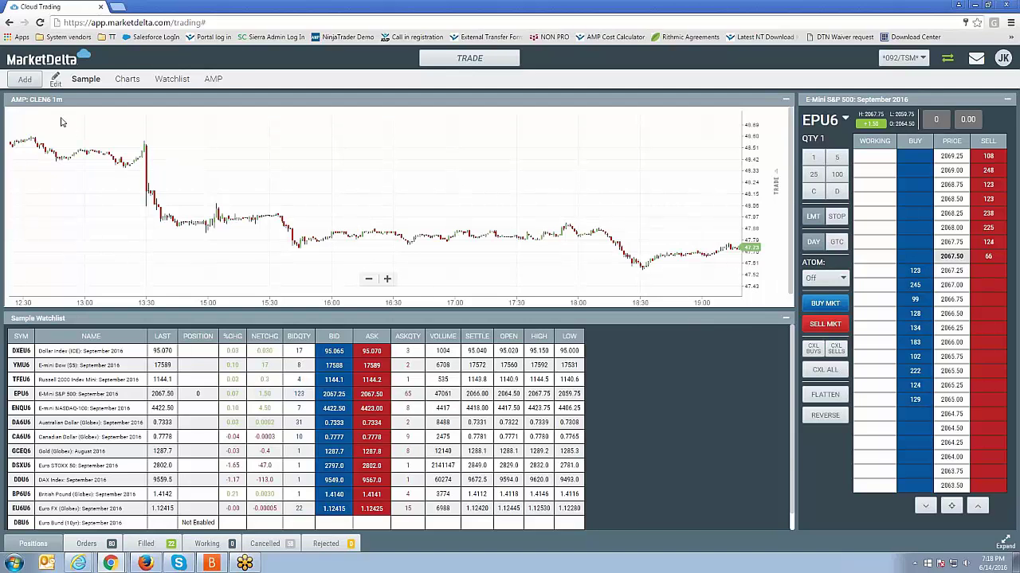
click(24, 80)
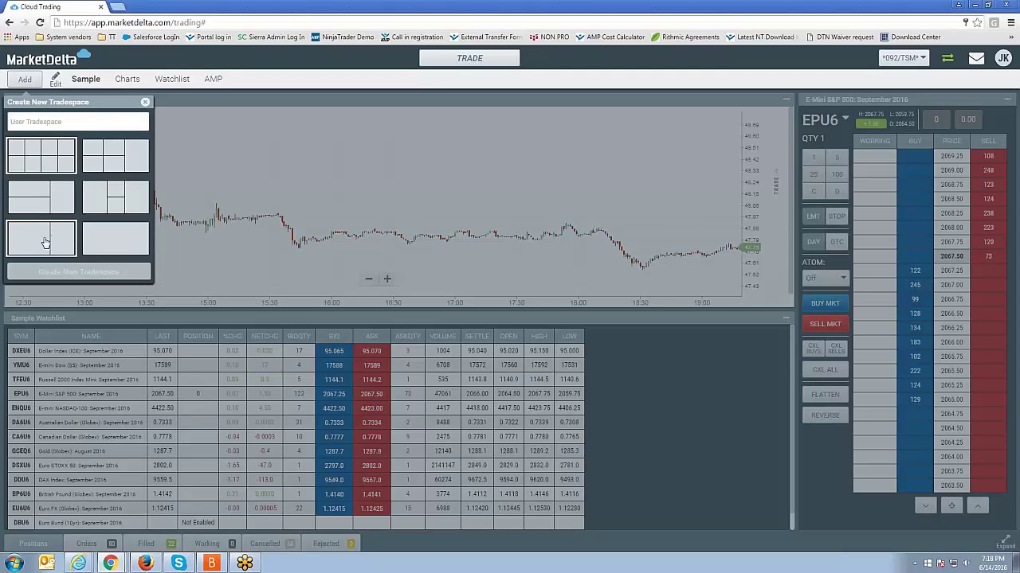
click(145, 102)
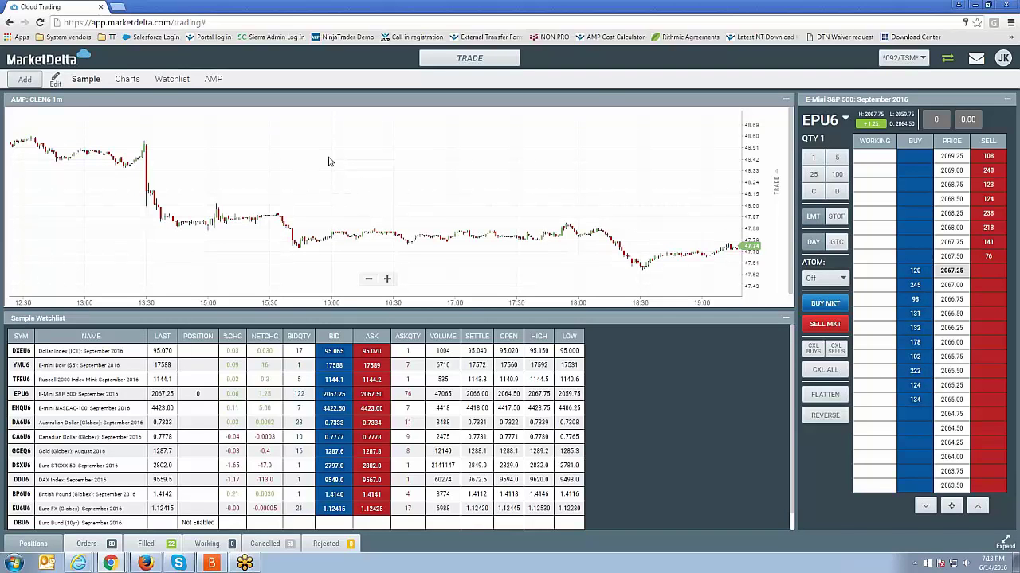
Zoom in on the CLEN6 chart to show individual candles from about 17:50 onward.
click(387, 281)
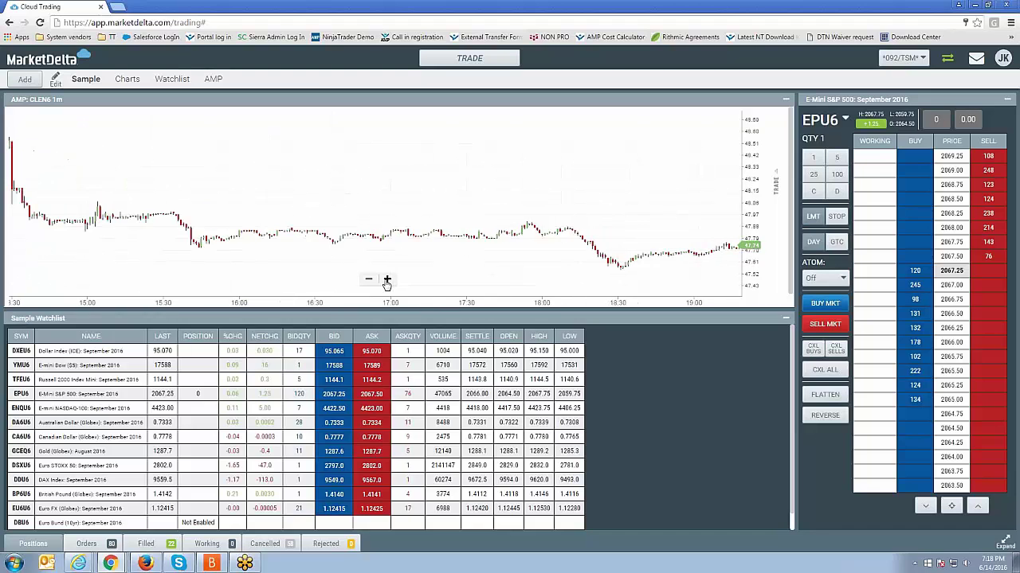
click(386, 279)
click(386, 279)
click(386, 279)
click(386, 280)
click(386, 279)
click(386, 280)
click(386, 280)
click(386, 279)
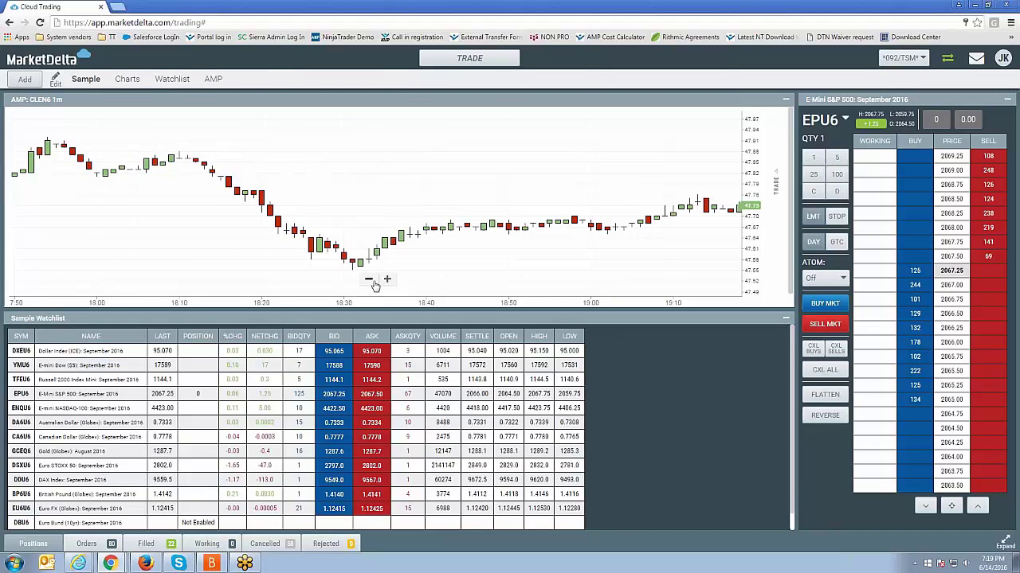
Zoom the CLEN6 chart back out until its time axis starts just before 12:00.
click(370, 280)
click(369, 280)
click(369, 280)
click(370, 280)
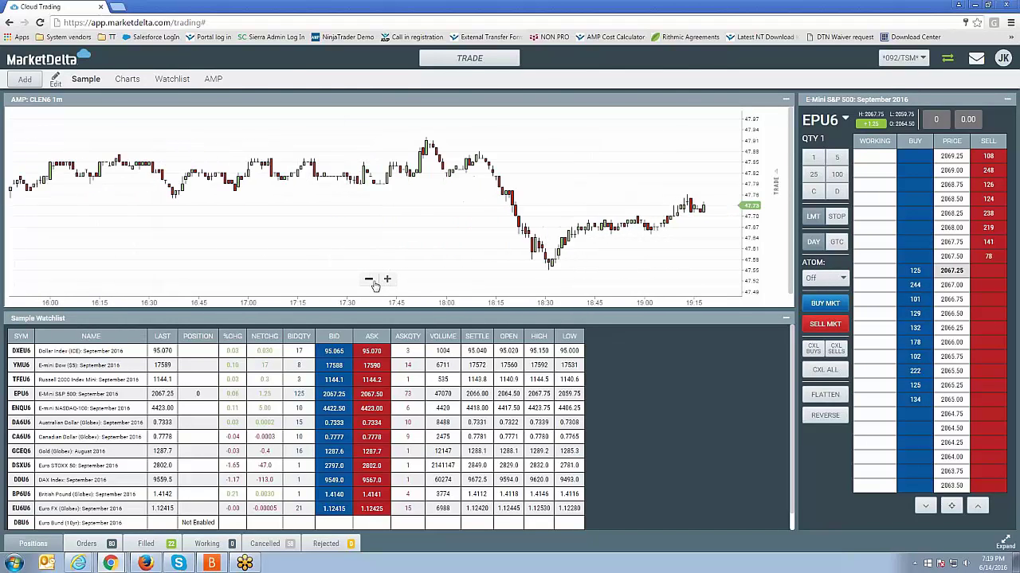
click(369, 279)
click(369, 280)
click(370, 280)
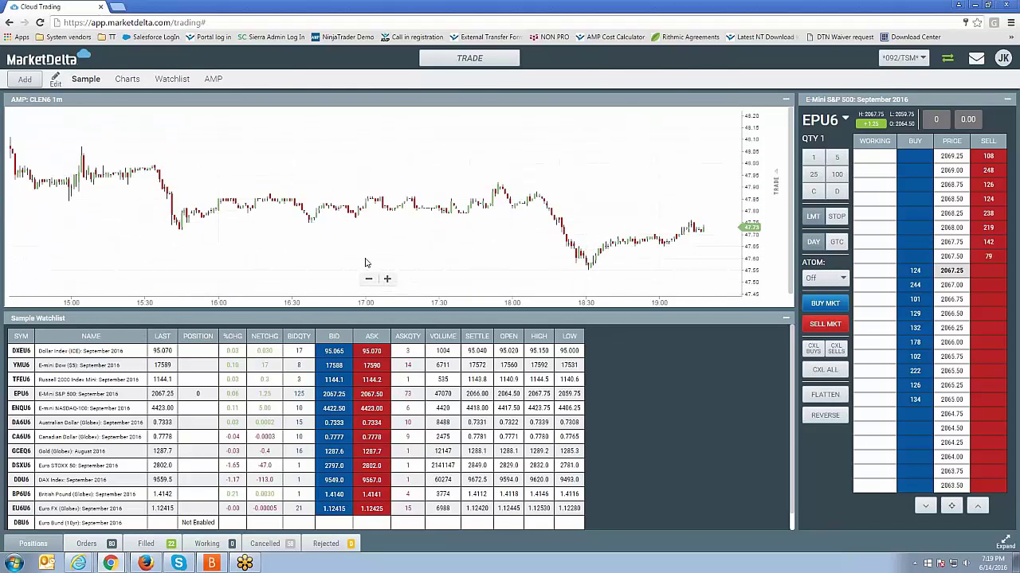
click(369, 280)
click(370, 280)
click(370, 280)
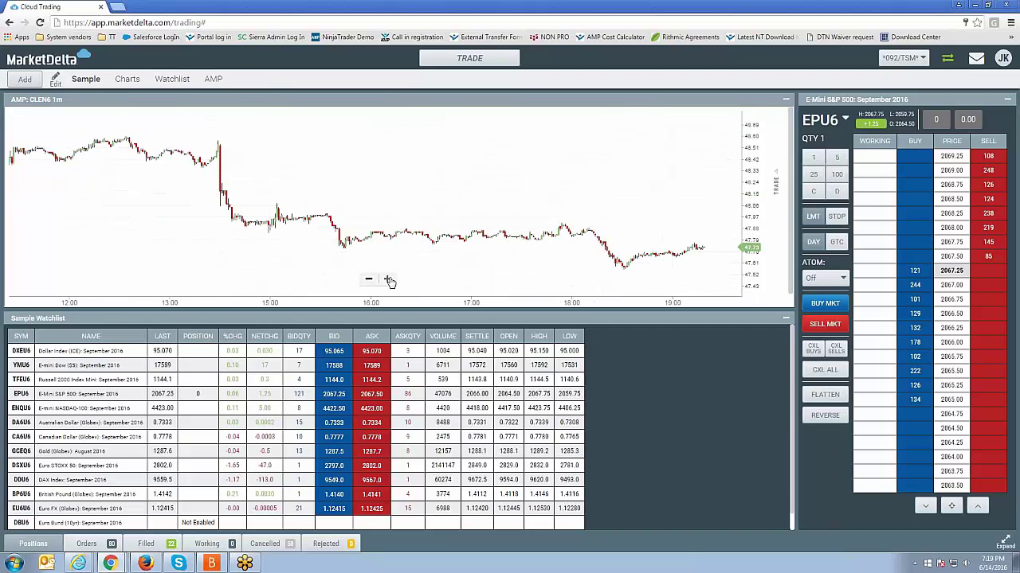
Zoom in on the CLEN6 chart until its time axis starts shortly before 16:45.
click(386, 279)
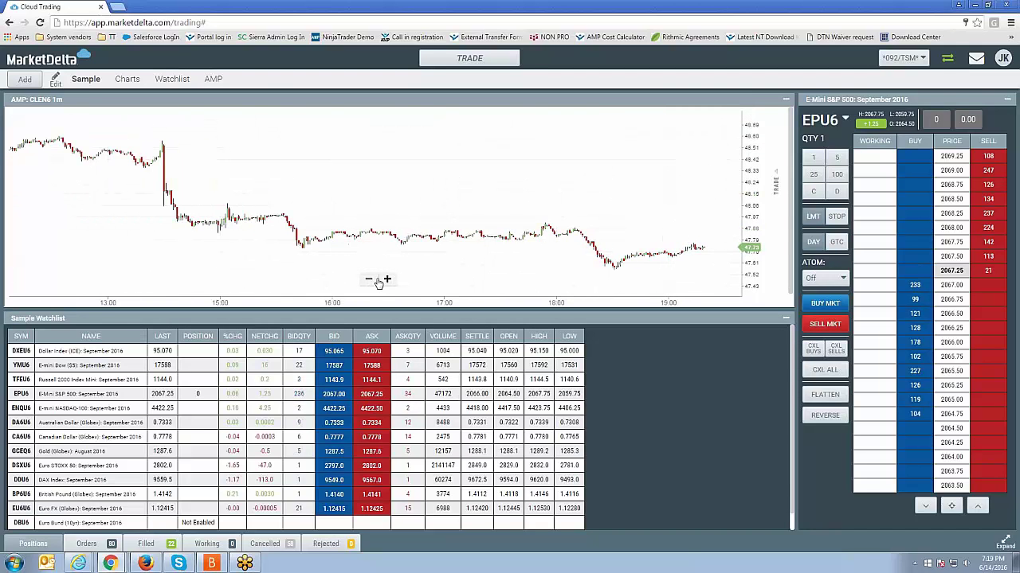
click(386, 280)
click(369, 280)
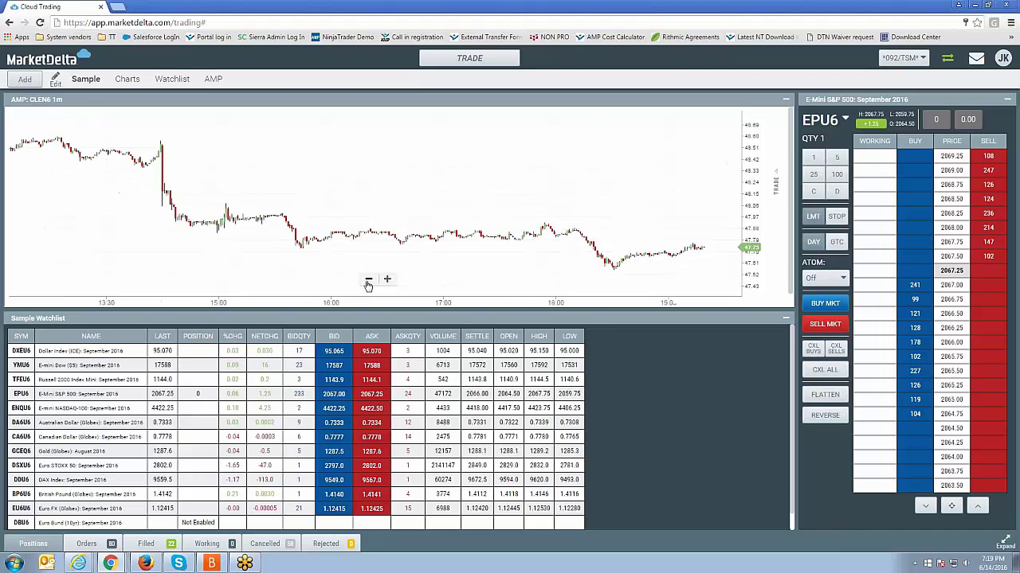
click(387, 279)
click(370, 280)
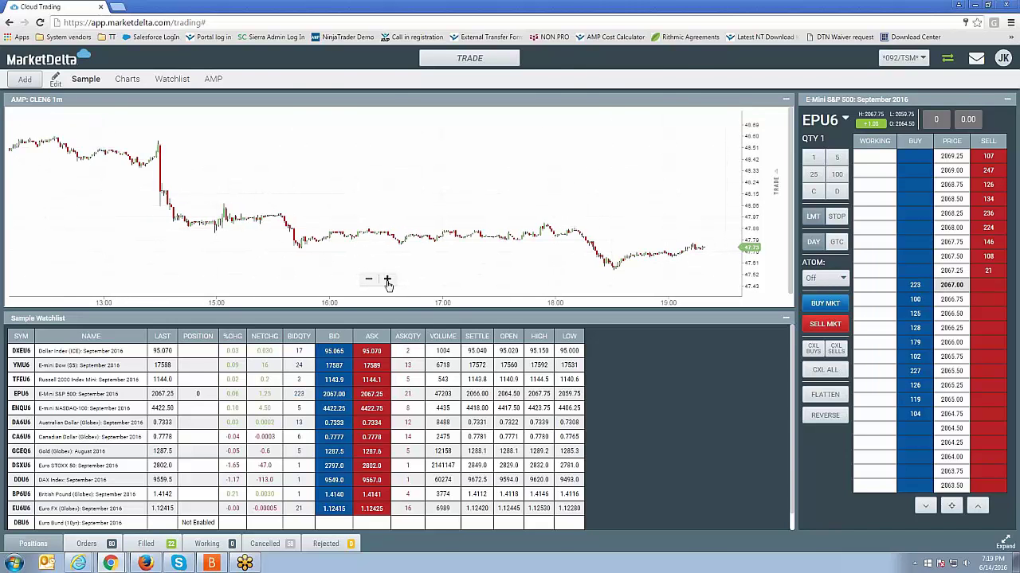
click(368, 280)
click(388, 280)
click(387, 280)
click(387, 280)
click(387, 280)
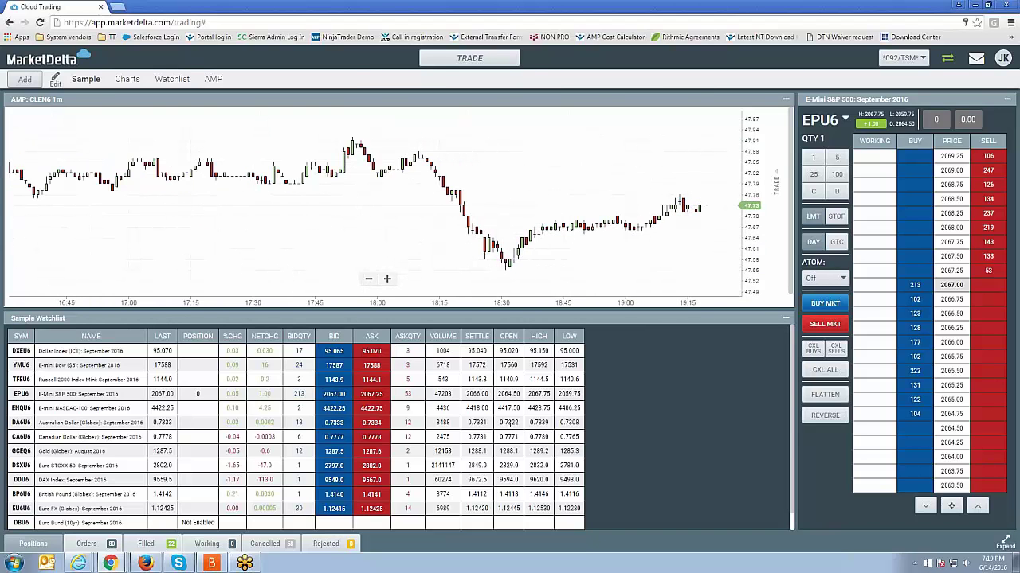
Set the CLEN6 chart's timezone by using the current location.
click(62, 106)
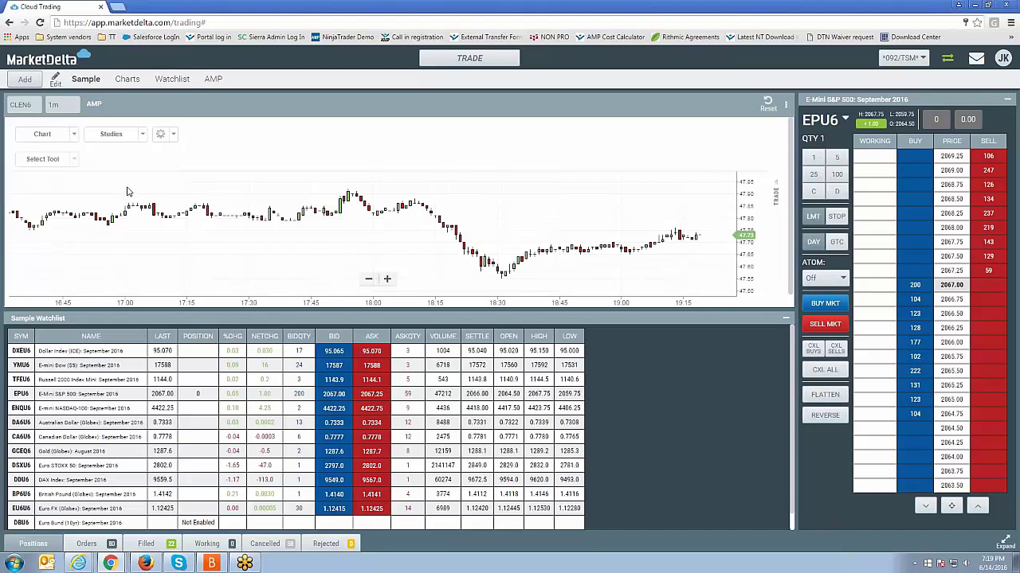
click(162, 133)
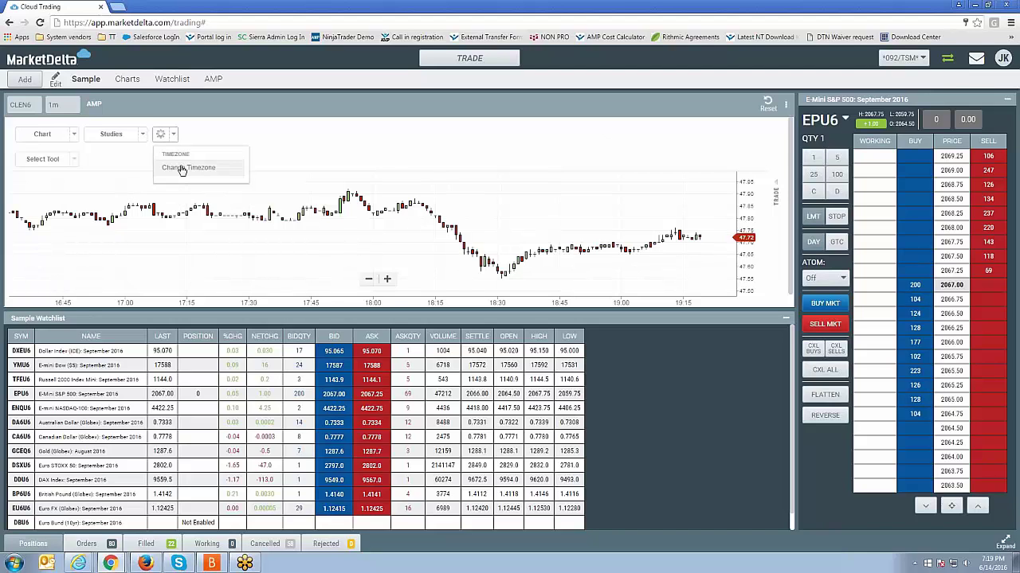
click(179, 168)
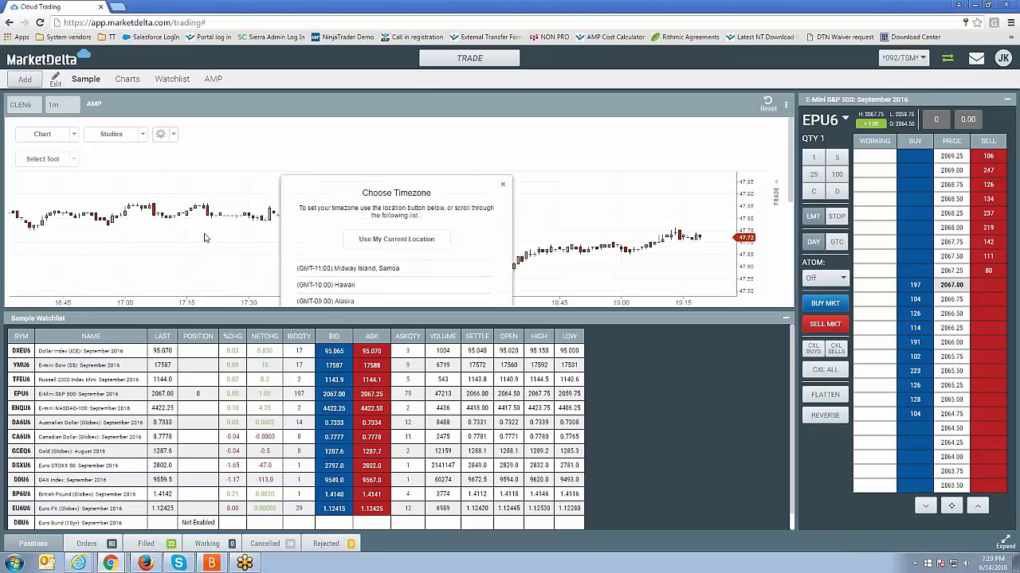
click(389, 240)
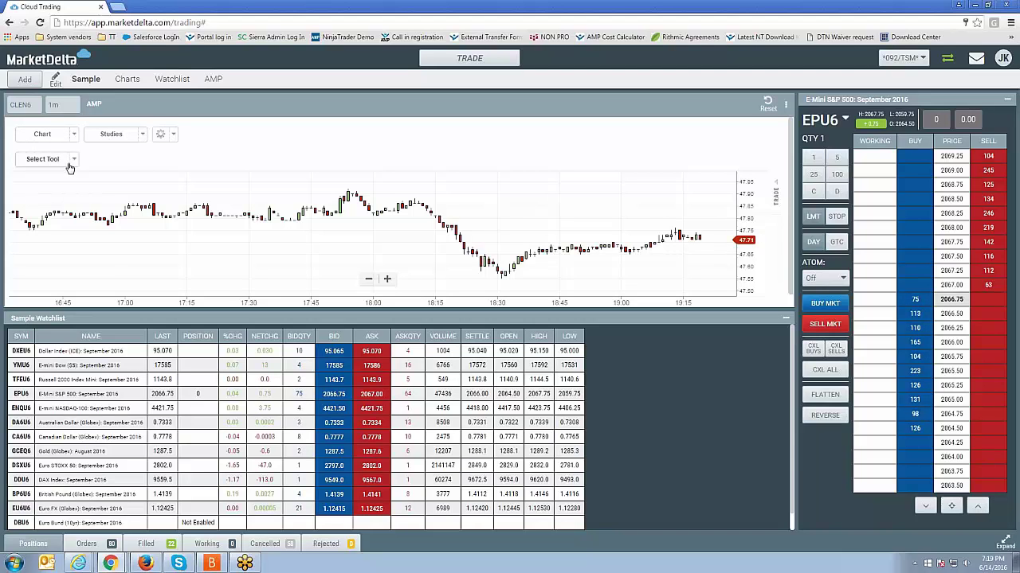
Look through the available chart styles and switch the CLEN6 chart to Bar.
click(74, 137)
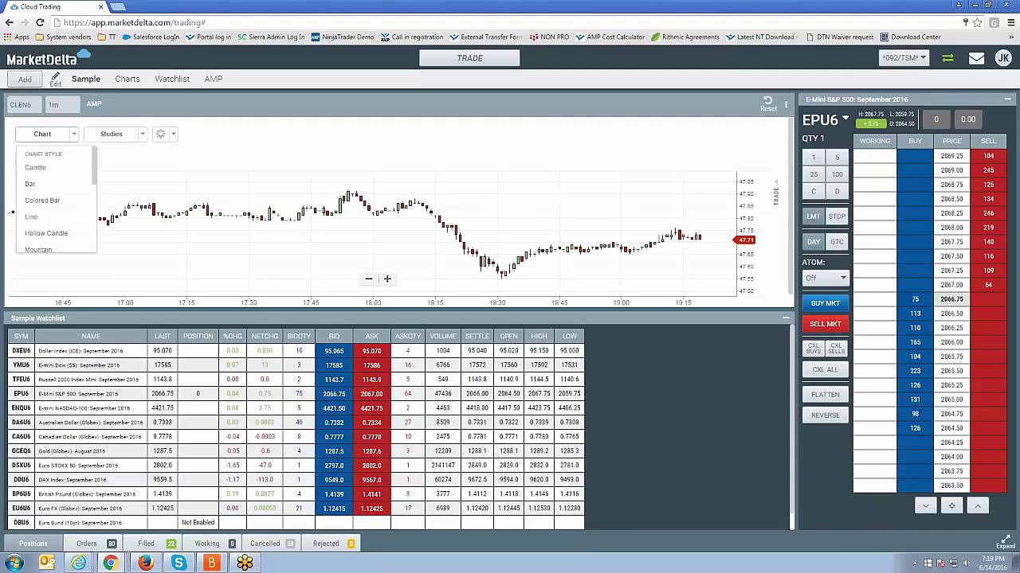
scroll(92, 164, down, 2)
scroll(92, 163, up, 2)
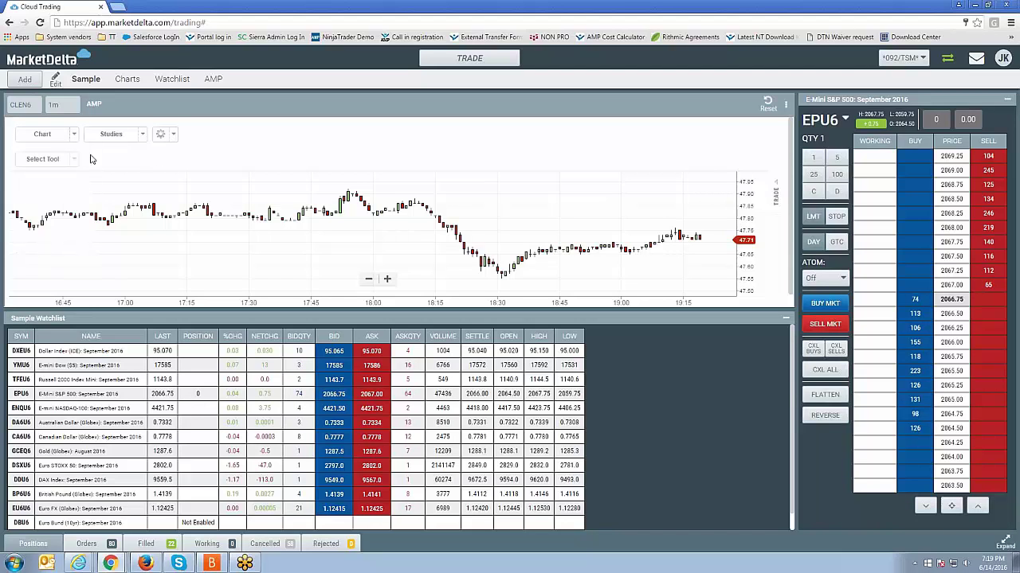
click(47, 140)
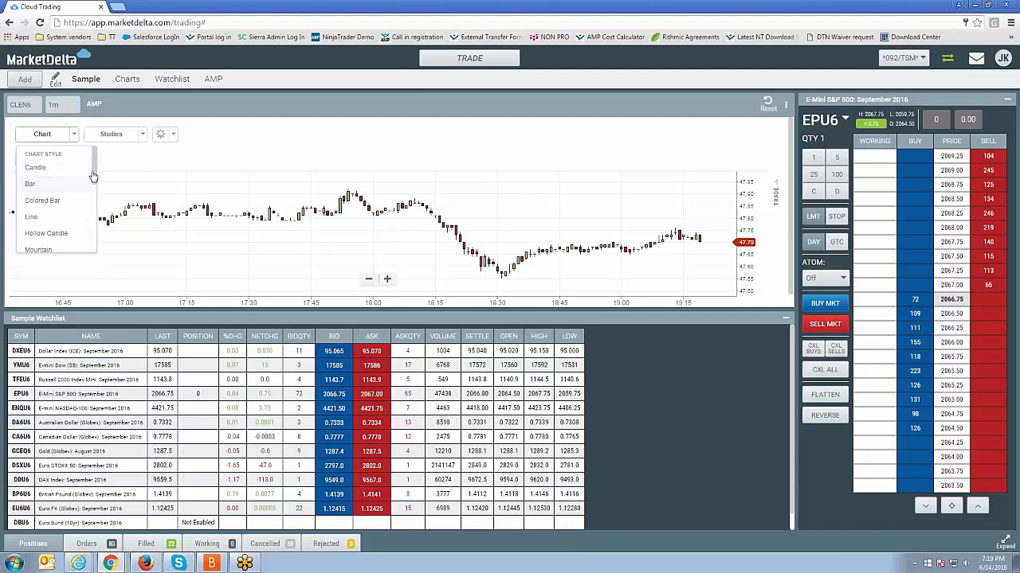
click(43, 186)
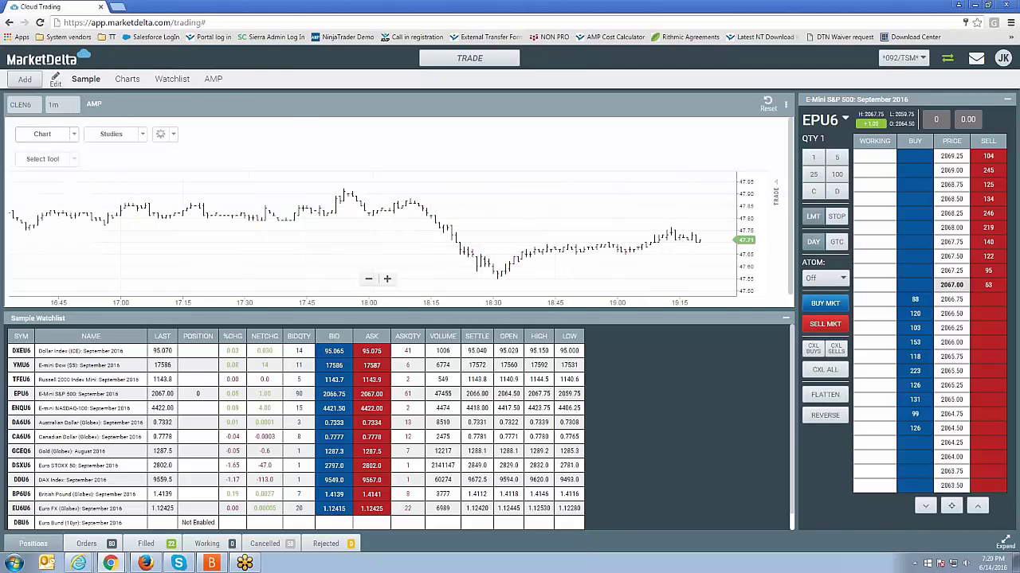
Try the Colored Bar style on the CLEN6 chart, and switch it to Line.
click(55, 135)
click(43, 201)
click(43, 135)
click(45, 218)
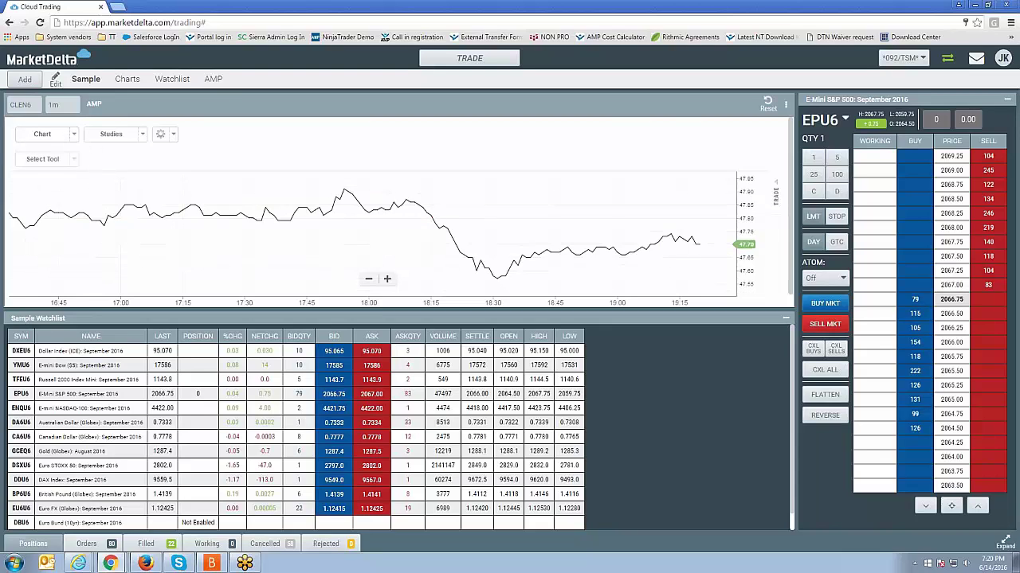
Change the CLEN6 chart's type to Renko.
click(60, 137)
scroll(60, 203, down, 4)
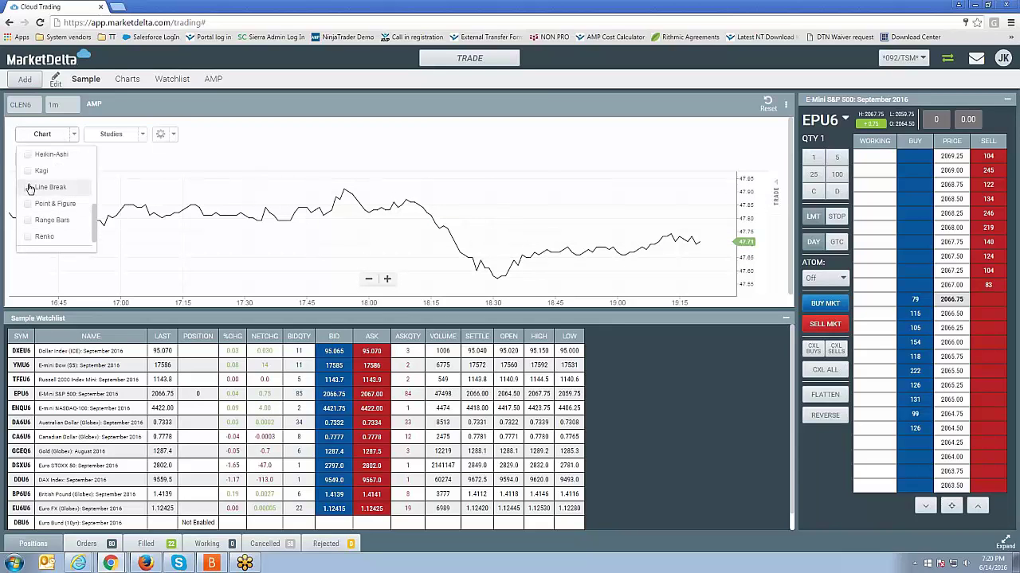
click(41, 236)
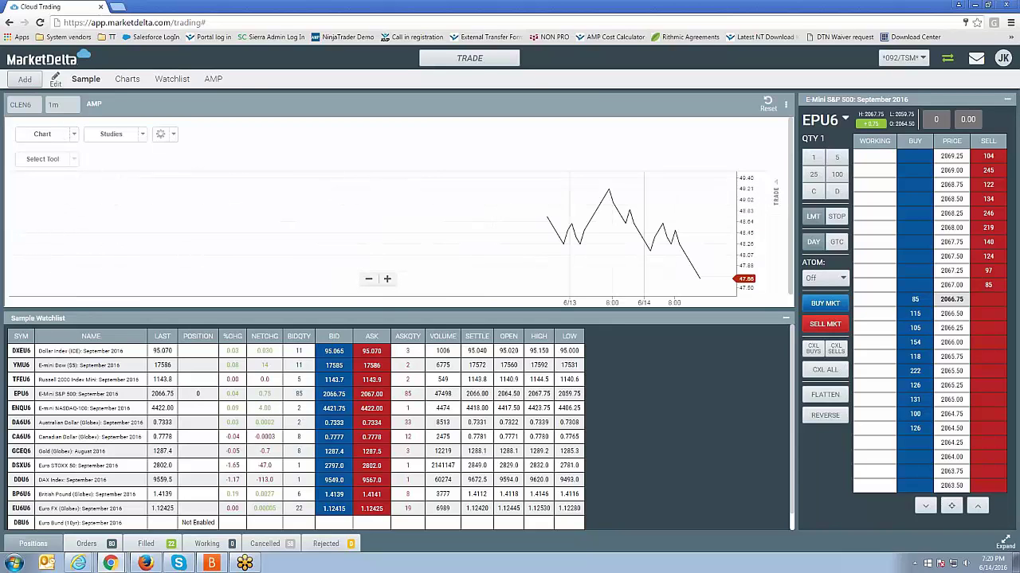
Change the chart's symbol from CLEN6 to EPU6.
click(22, 106)
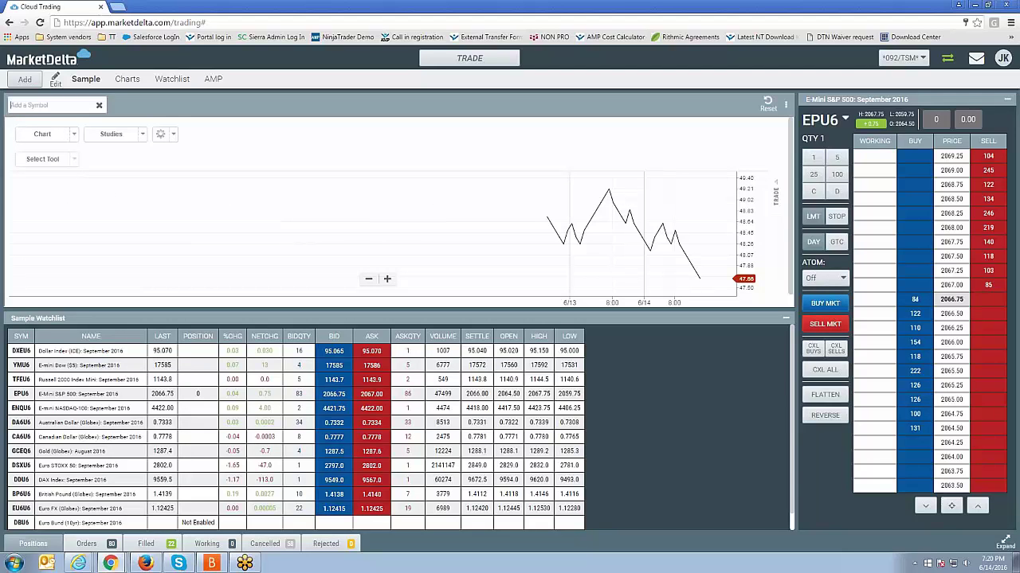
text(e)
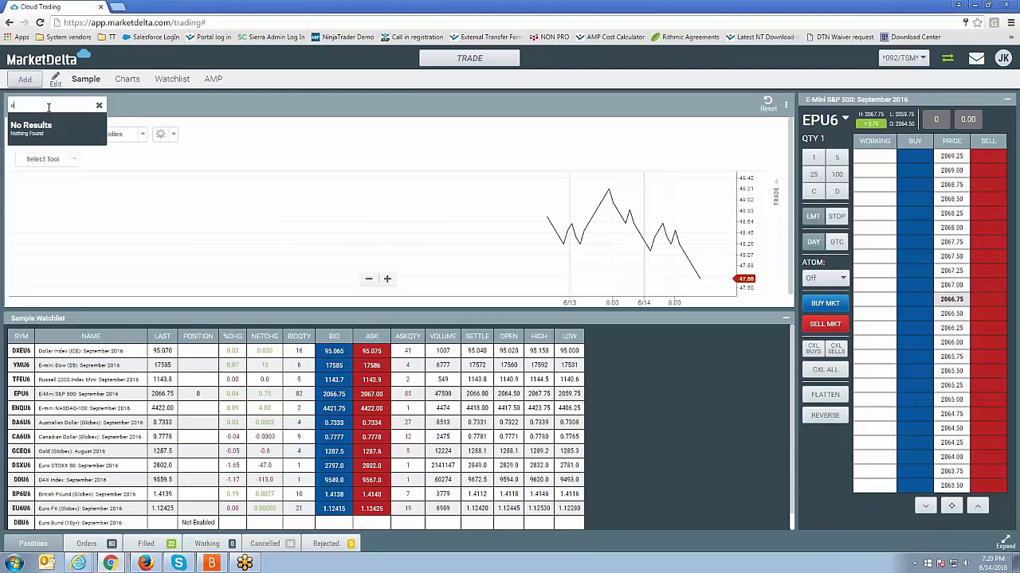
text(pu6)
key(Return)
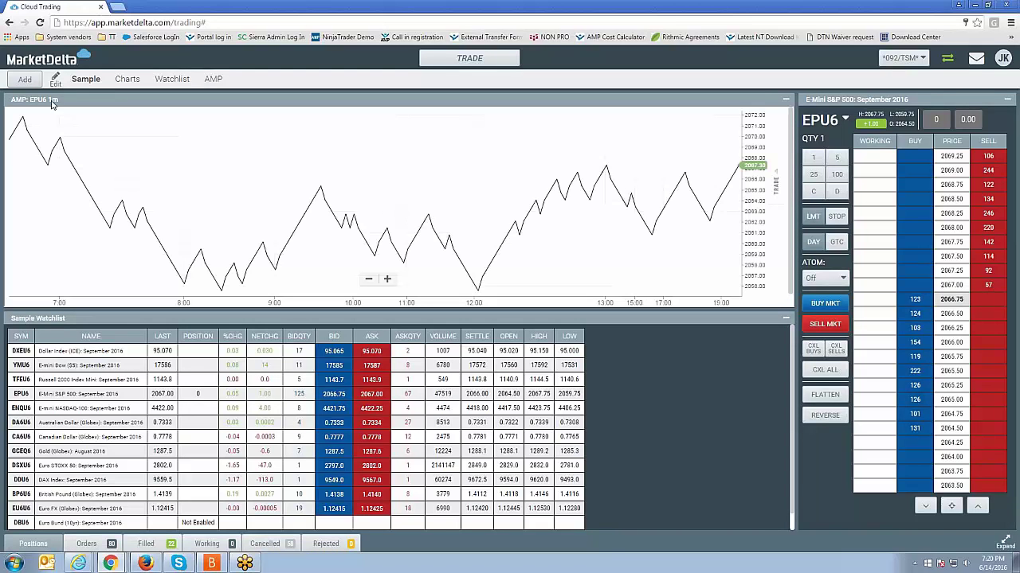
Turn off the Renko chart type on the EPU6 chart so it plots as a regular time-based line.
click(56, 158)
click(73, 159)
click(68, 137)
scroll(68, 207, down, 4)
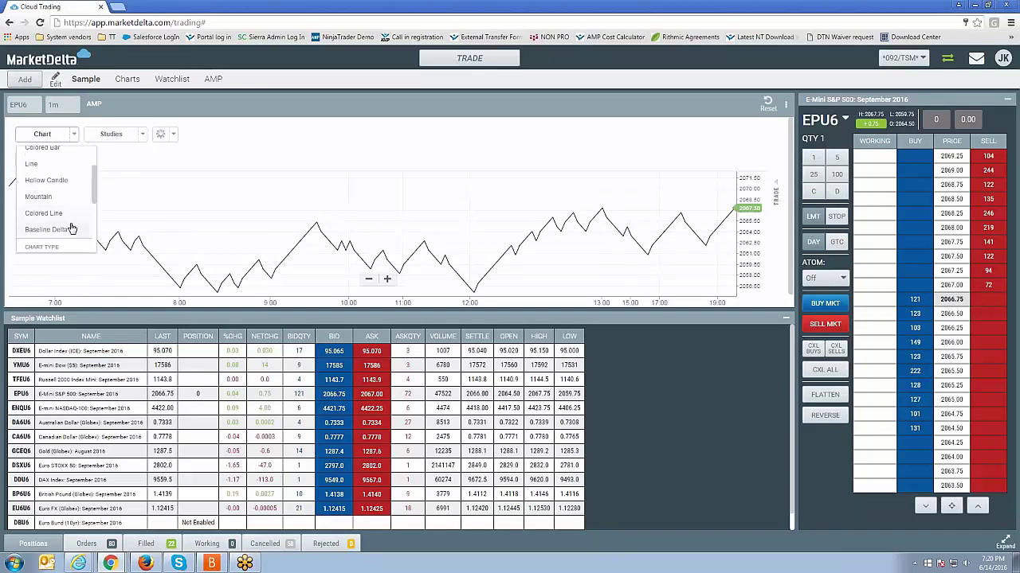
click(34, 223)
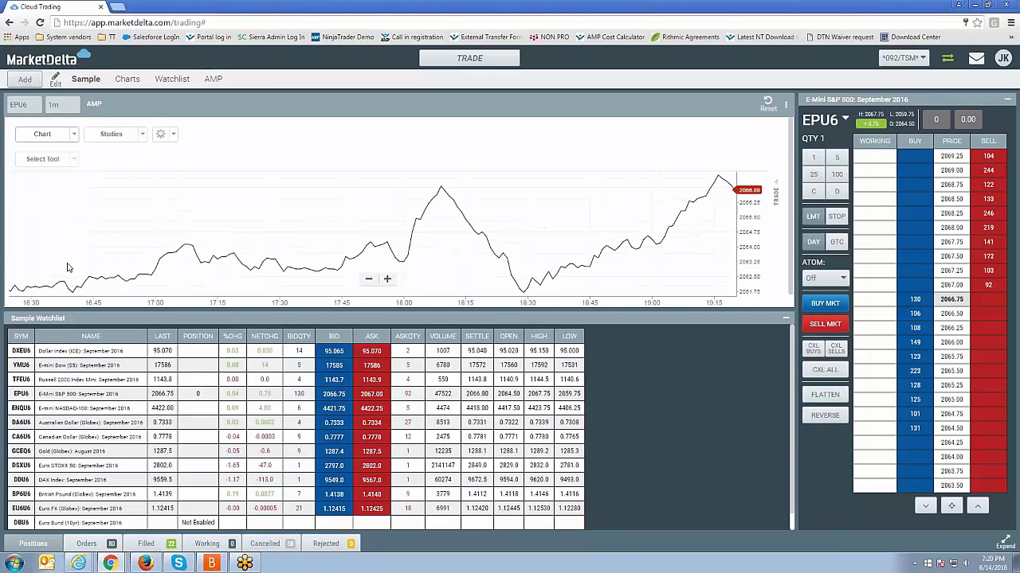
Look through the drawing tools available for the EPU6 chart.
click(55, 165)
scroll(58, 222, down, 3)
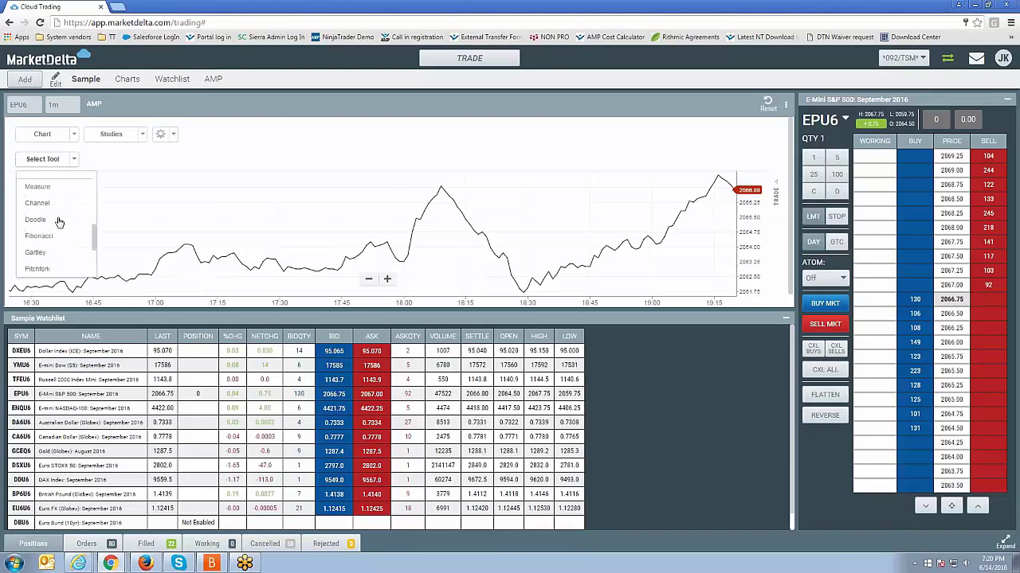
scroll(60, 217, up, 3)
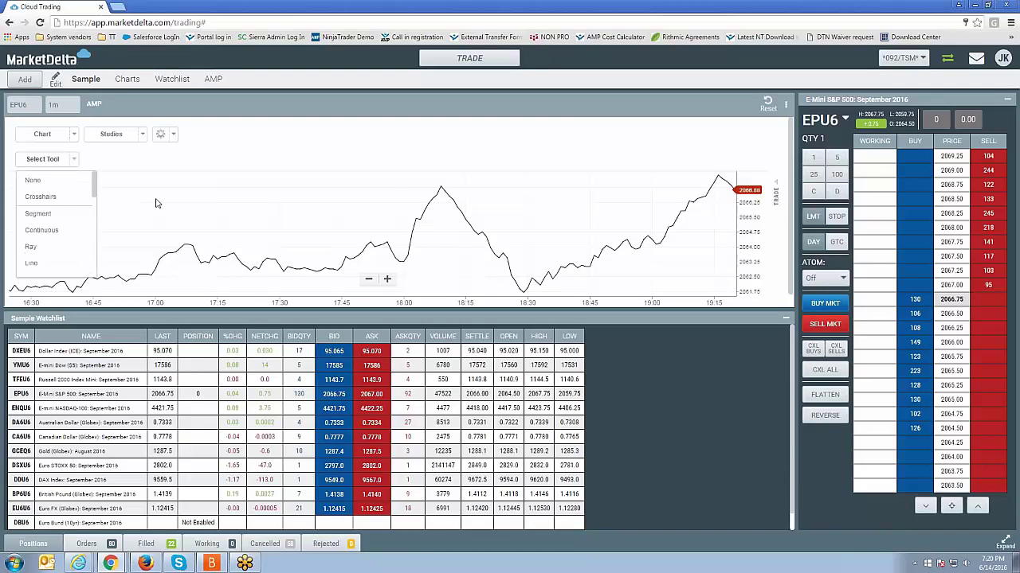
Switch the EPU6 chart style to Candle, and close the Bollinger Bands settings without creating the study.
click(56, 135)
drag(96, 208, 97, 170)
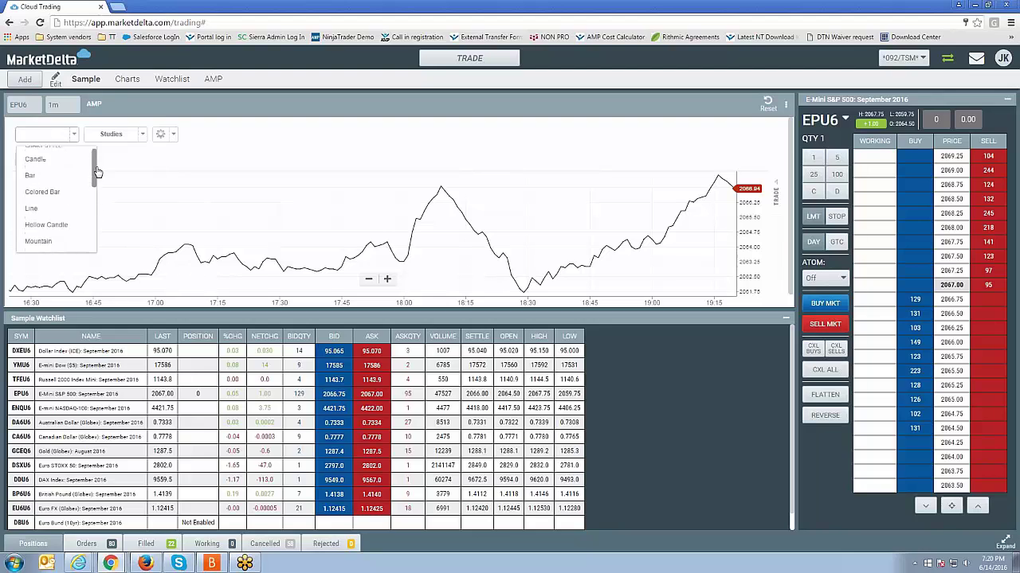
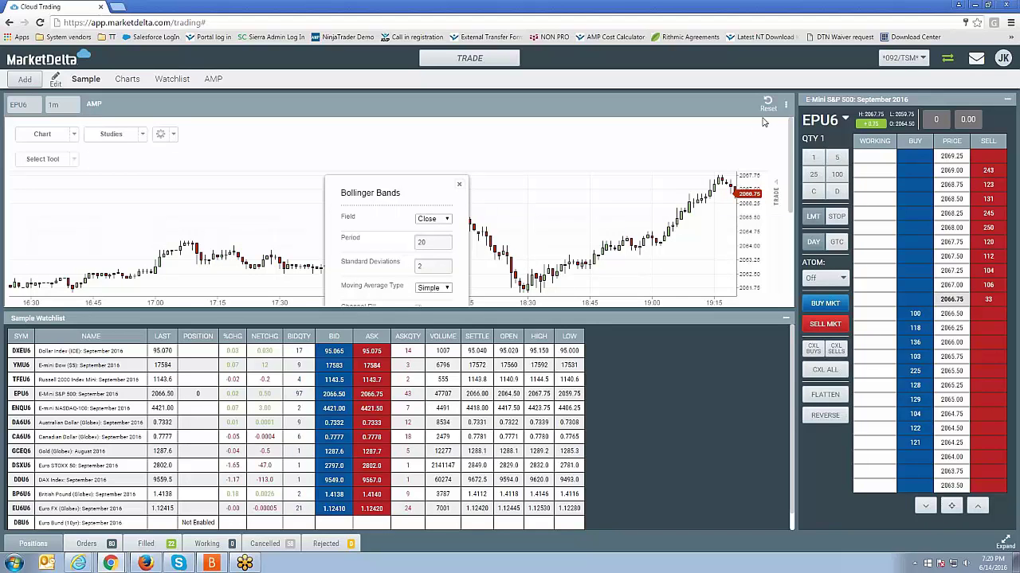
click(458, 188)
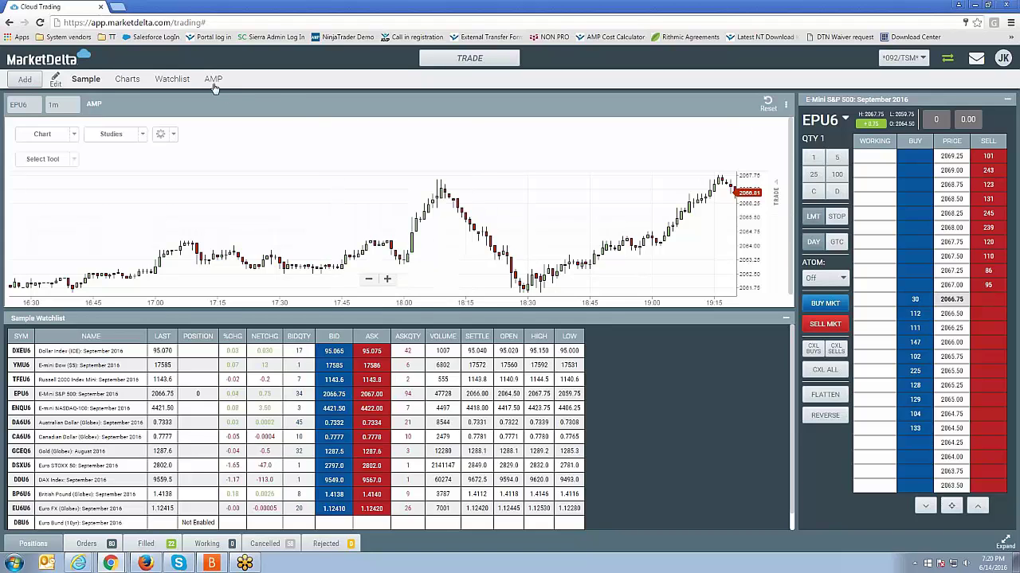
Open the AMP tradespace and bring up the Bollinger Bands study settings for its EPU6 5m chart.
click(214, 85)
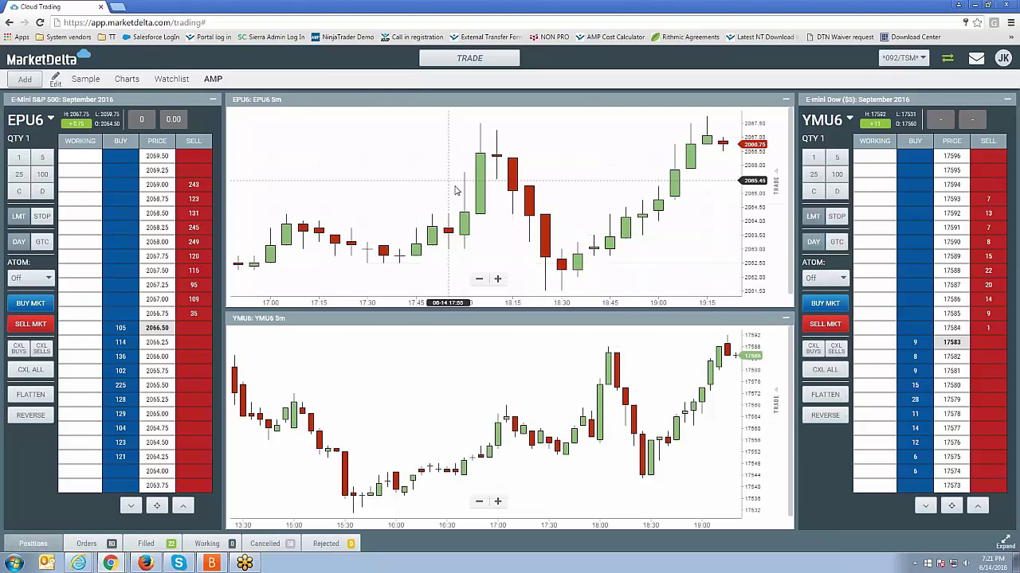
click(302, 173)
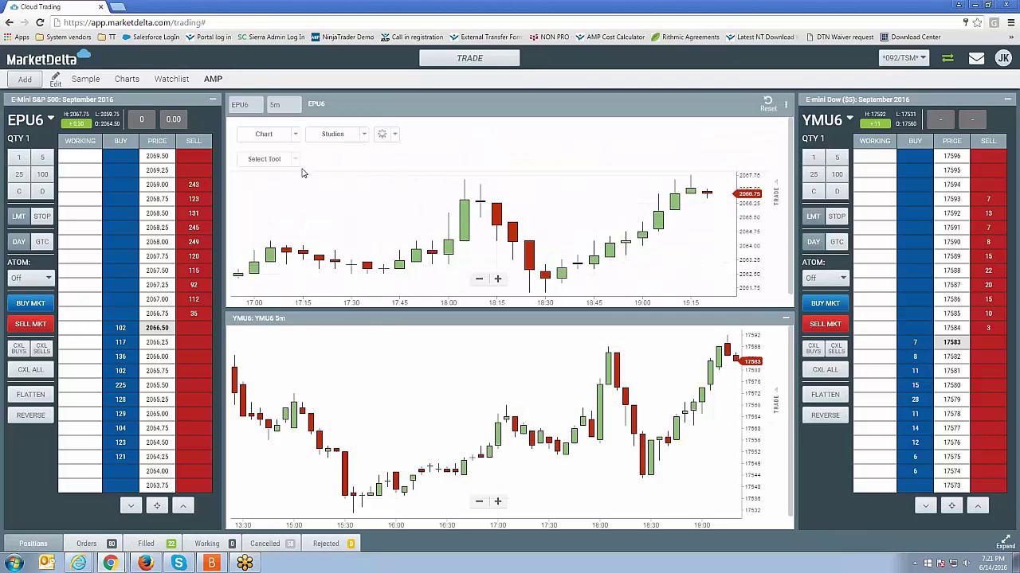
click(335, 133)
scroll(363, 203, down, 3)
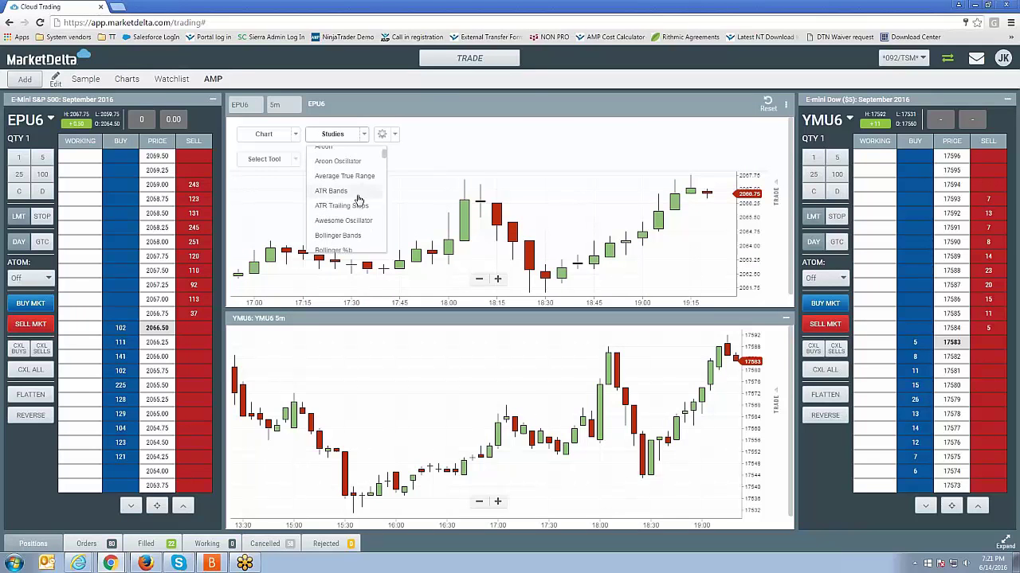
click(338, 183)
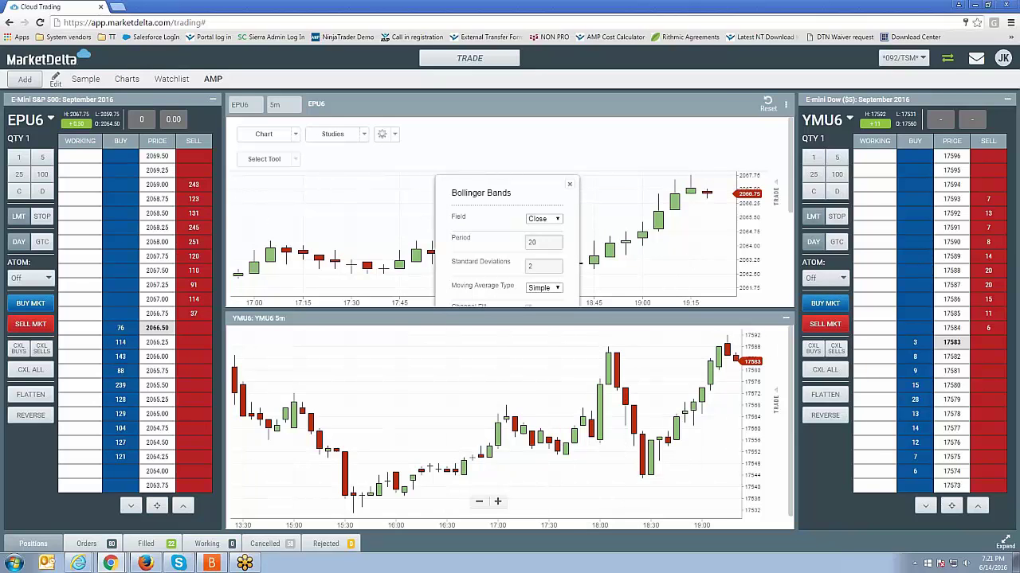
View the layout choices for a new tradespace, and close them without creating one.
click(25, 79)
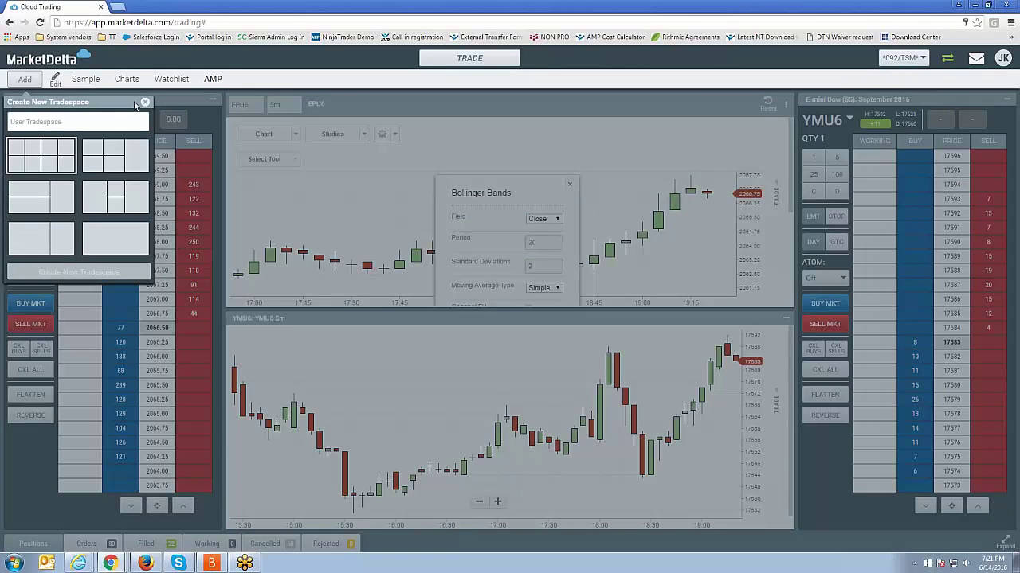
click(144, 103)
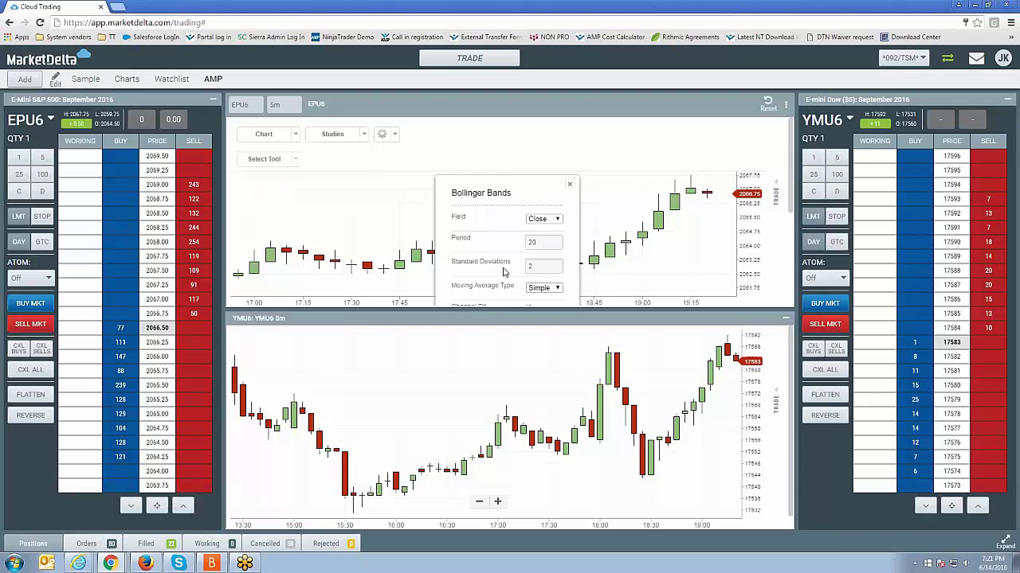
Review the Bollinger Bands options and palette, and create the study on the Close with period 20, 2 standard deviations, Simple average and Channel Fill.
click(541, 288)
mouse_move(787, 193)
mouse_down()
mouse_move(794, 276)
mouse_move(796, 185)
mouse_move(800, 261)
mouse_move(797, 203)
mouse_up()
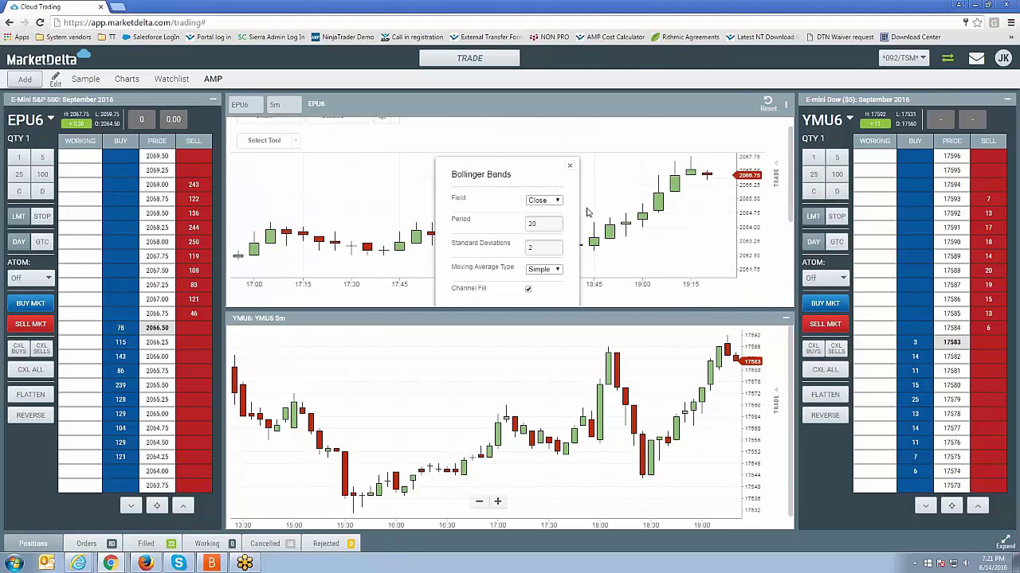
click(543, 200)
click(530, 199)
drag(791, 203, 801, 241)
scroll(584, 212, down, 1)
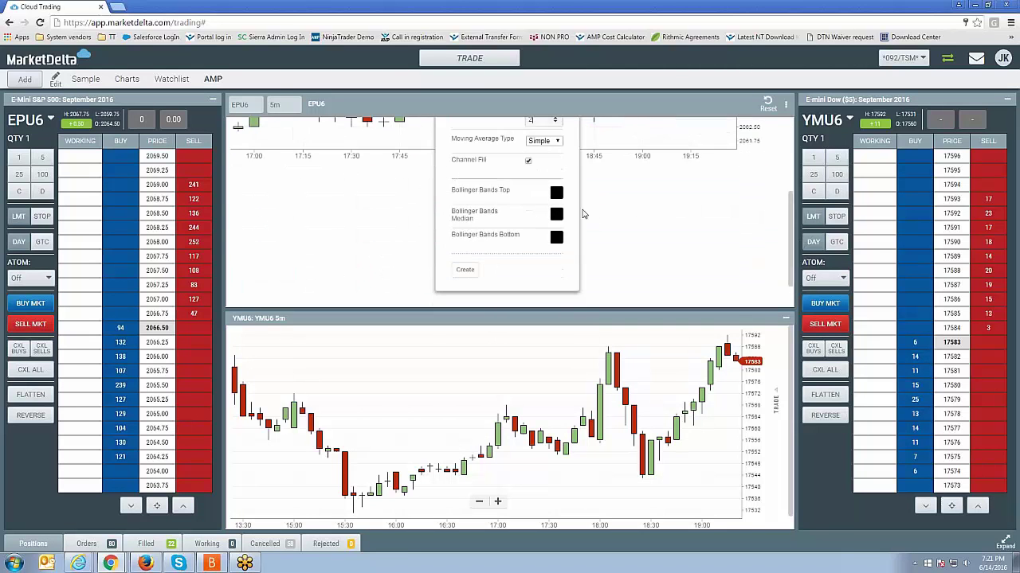
click(556, 192)
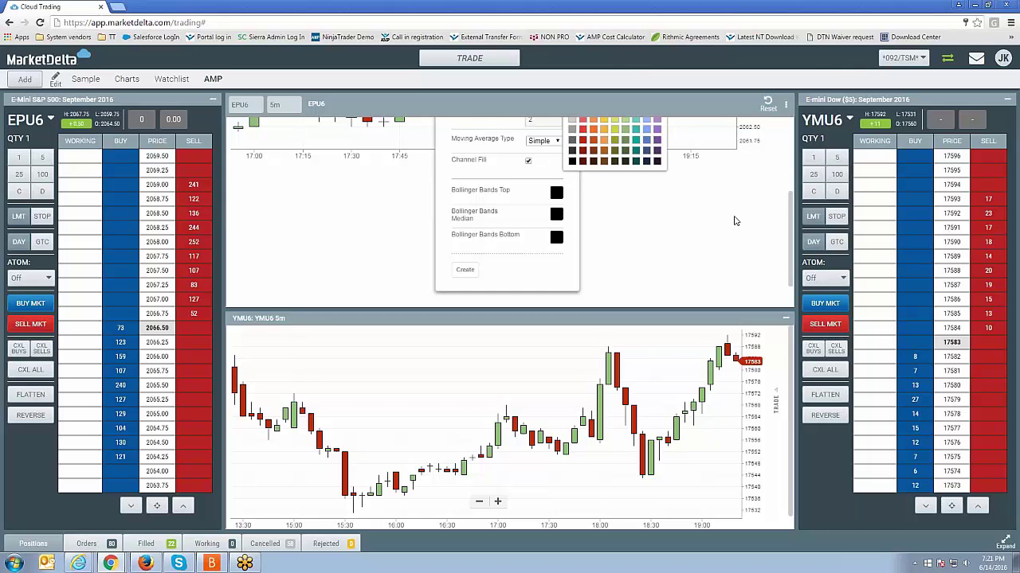
scroll(785, 217, up, 2)
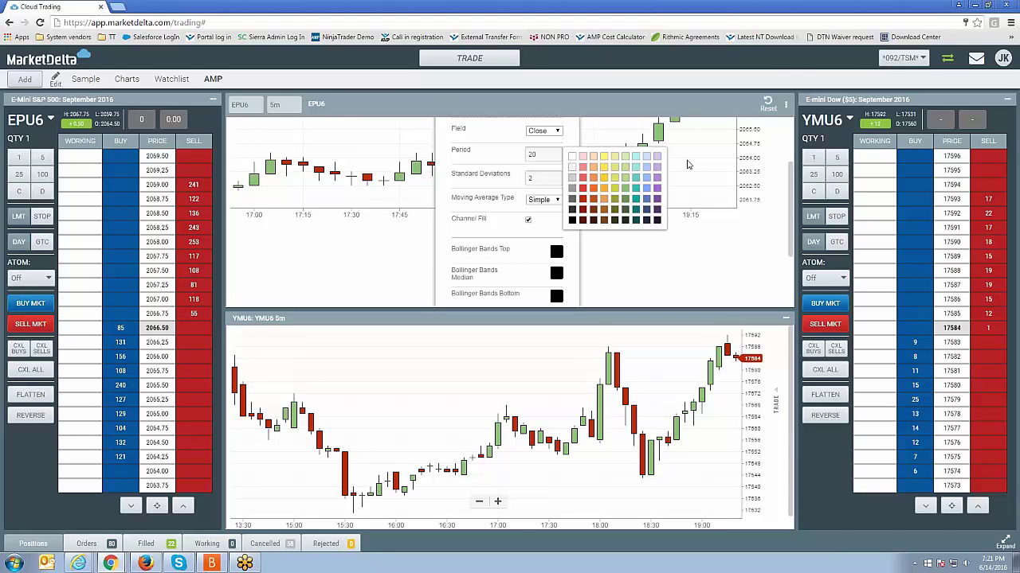
drag(794, 186, 794, 246)
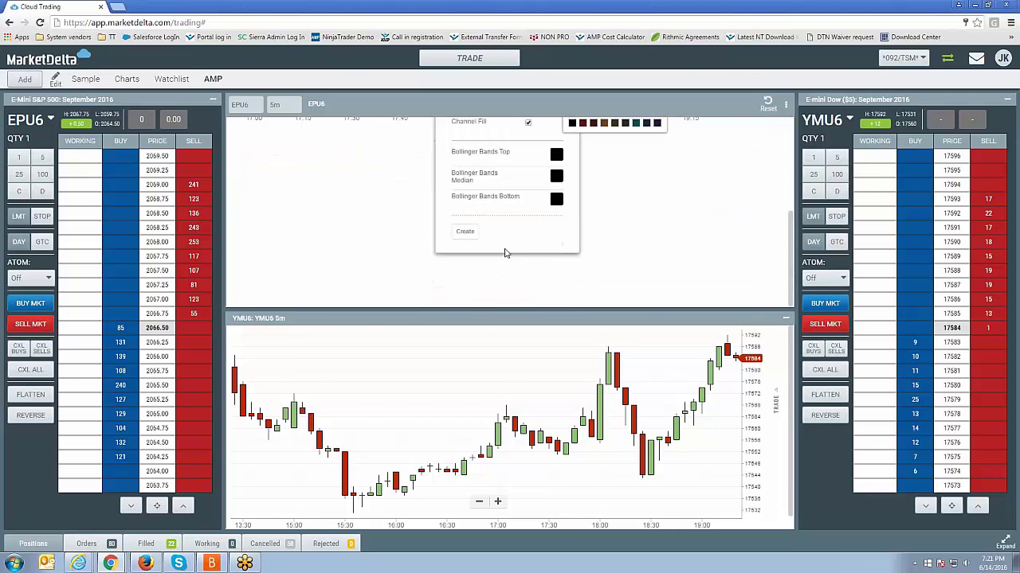
click(465, 232)
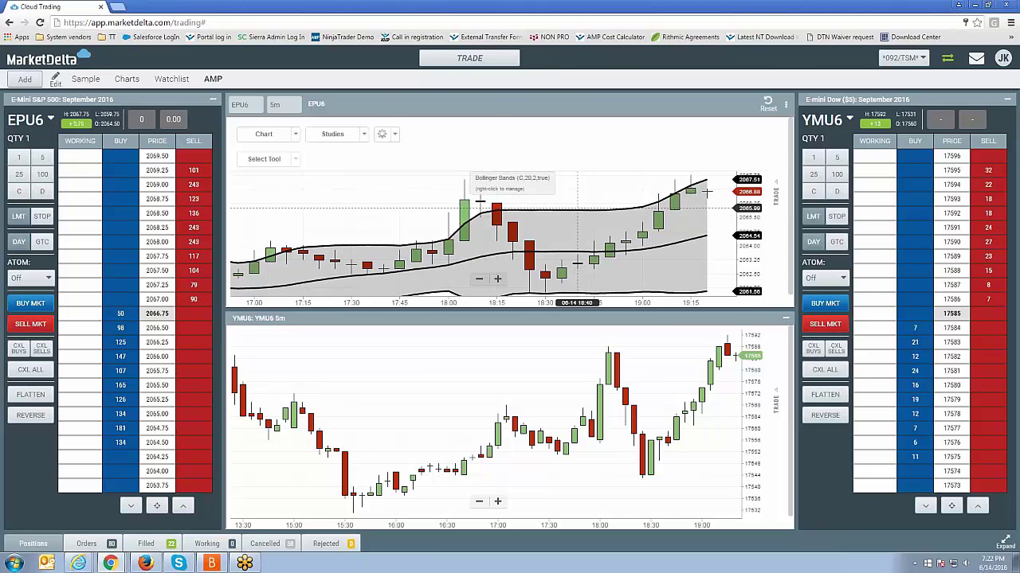
Reopen the Bollinger Bands study on the EPU6 chart for editing and set the Bollinger Bands Top colour to red.
right_click(480, 200)
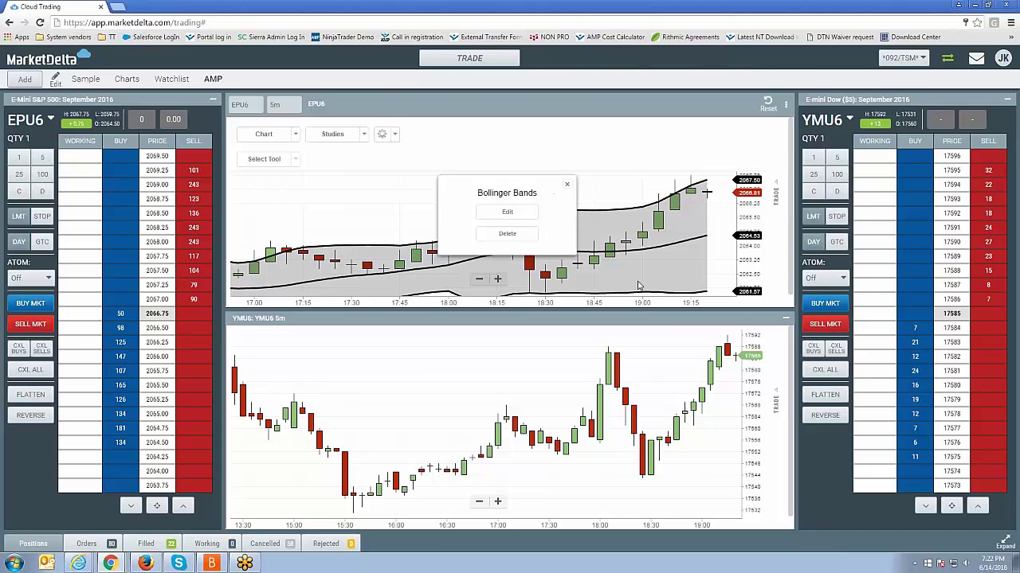
click(509, 213)
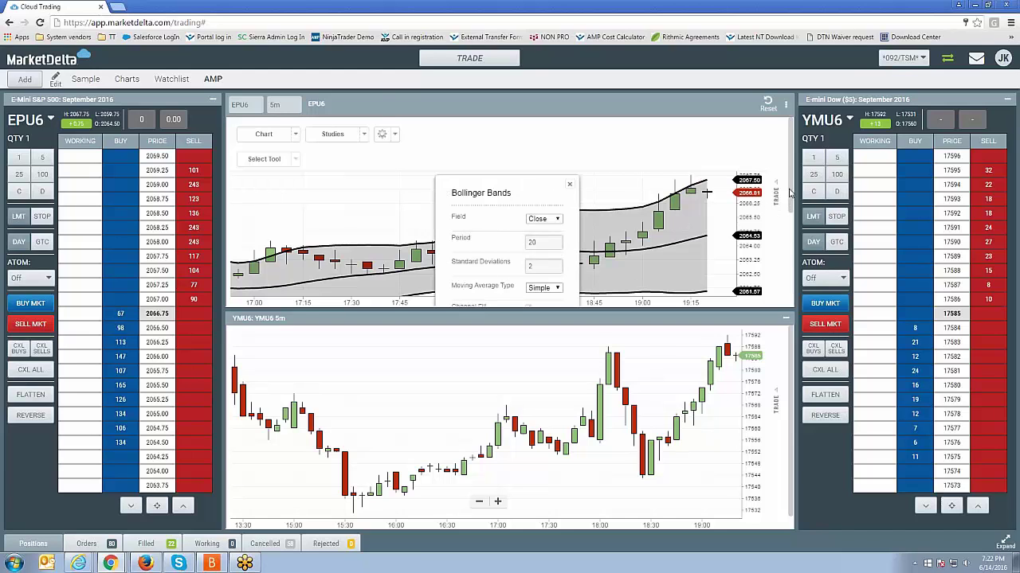
scroll(790, 192, down, 3)
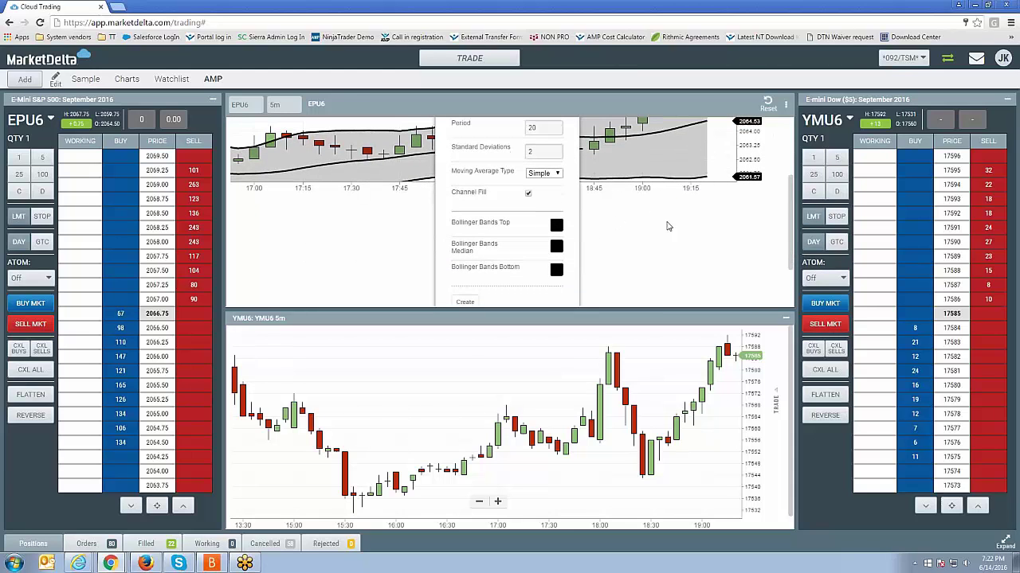
scroll(765, 223, down, 1)
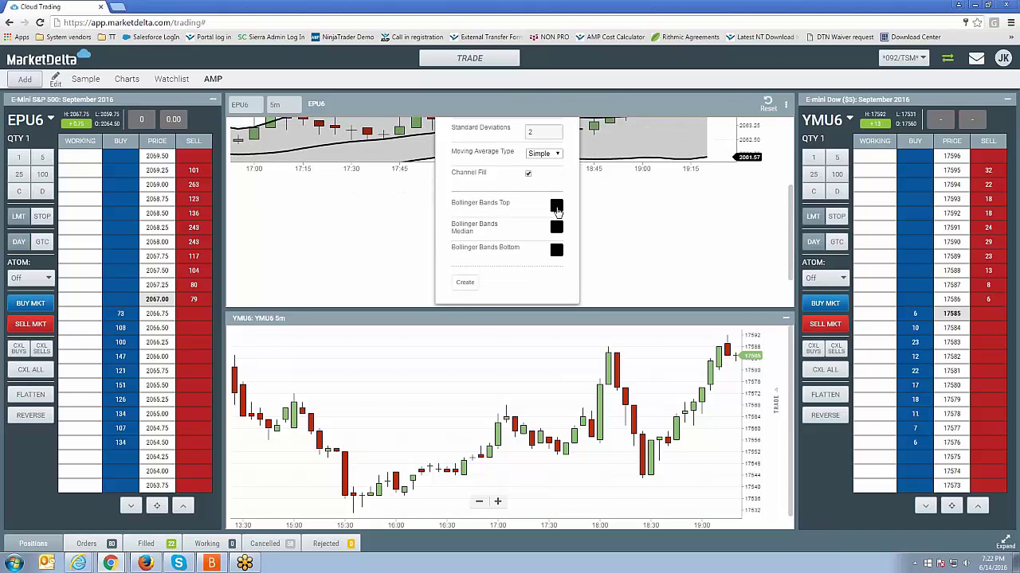
click(556, 207)
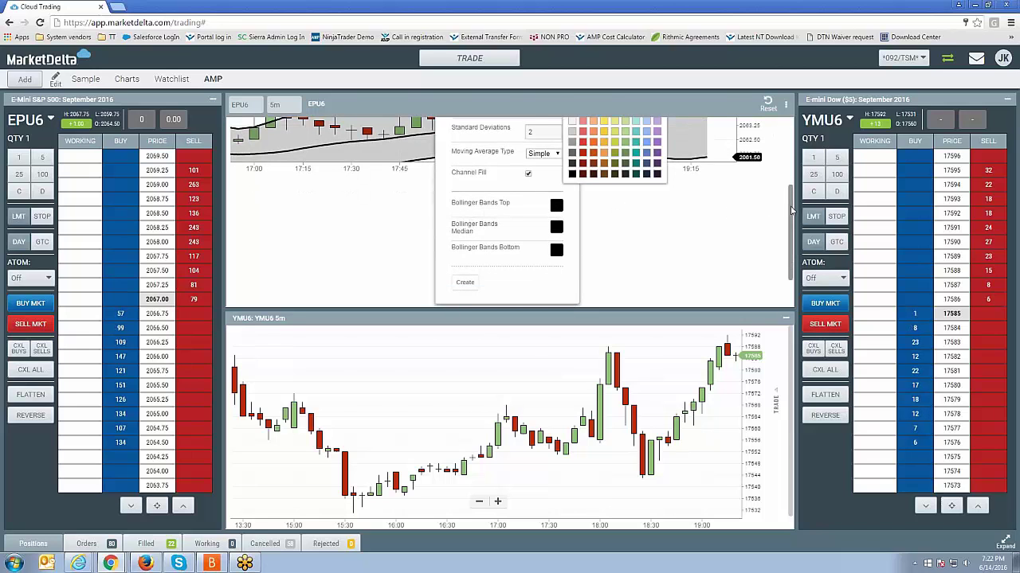
scroll(772, 210, up, 1)
click(592, 176)
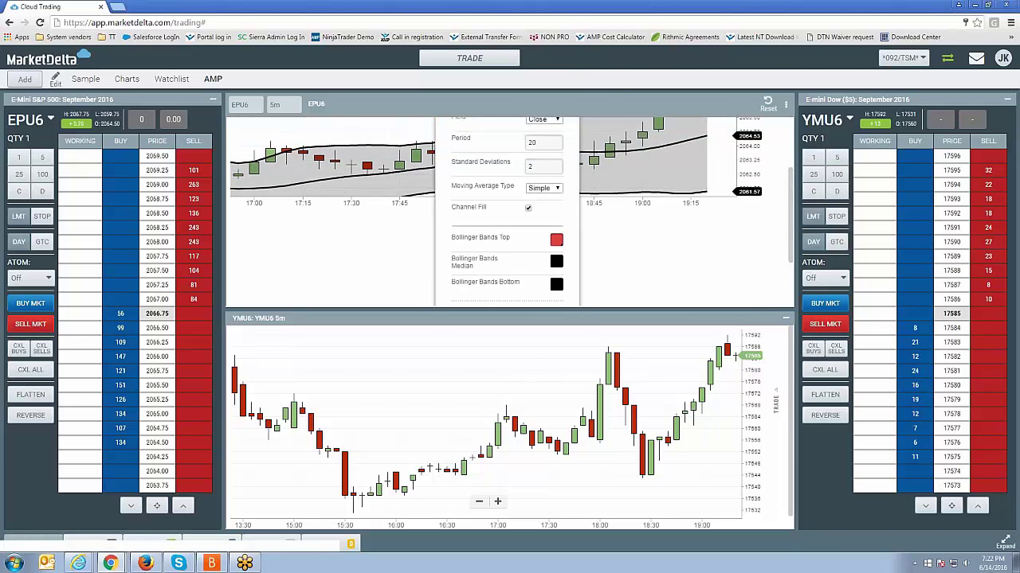
Set the Bollinger Bands Median to light turquoise and the Bottom to orange, and apply the colours to the study.
click(556, 263)
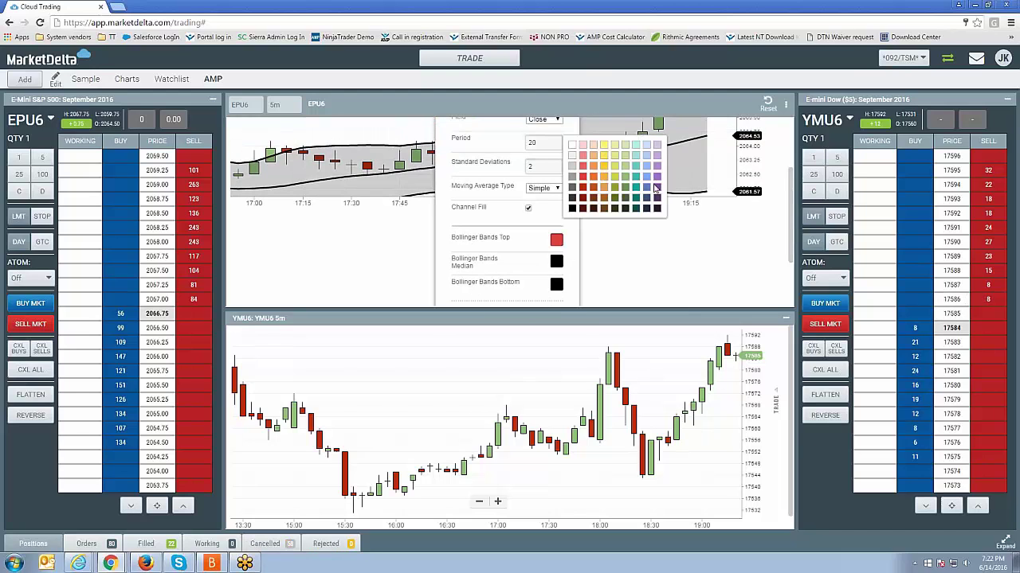
click(634, 154)
click(557, 285)
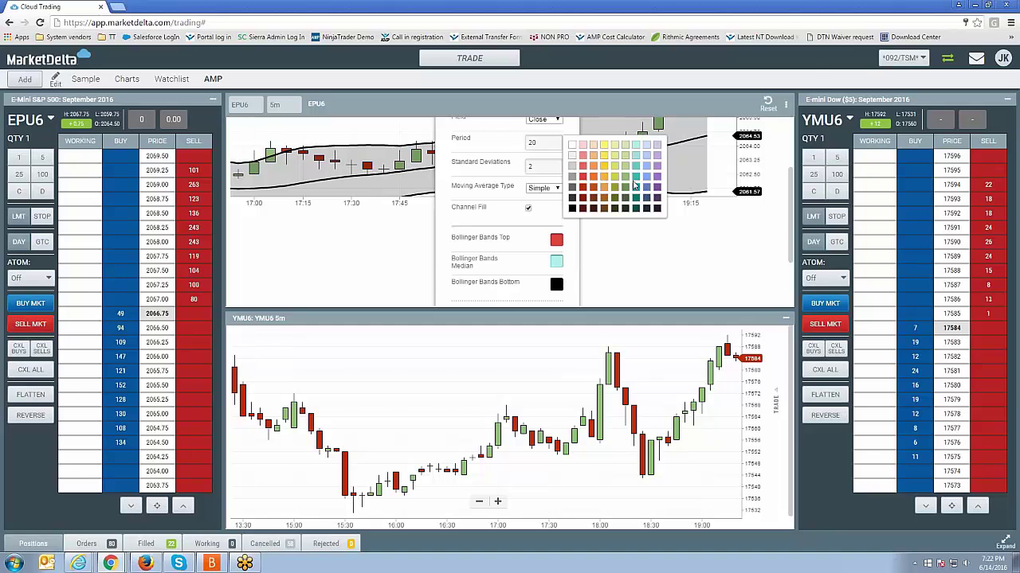
click(594, 182)
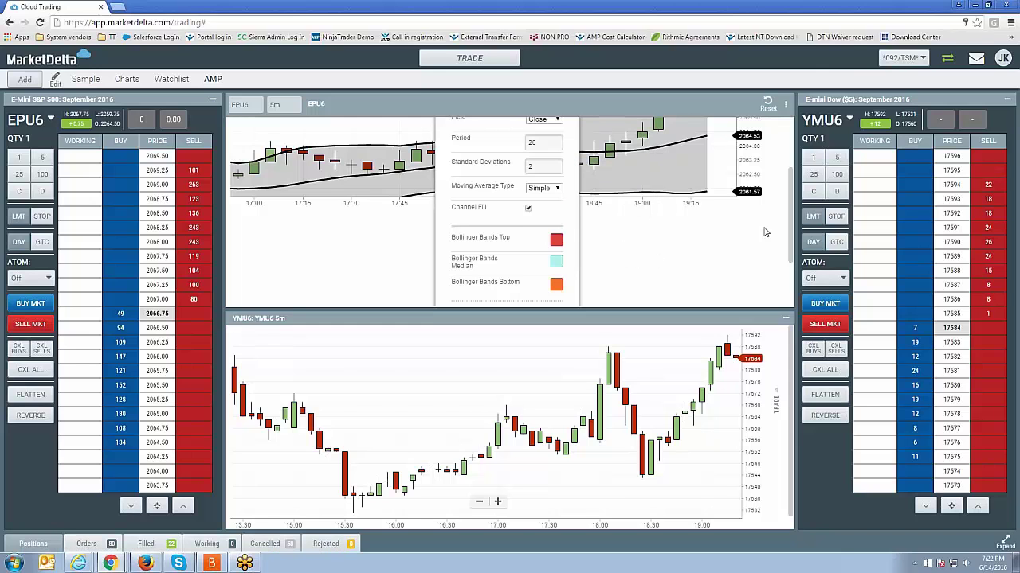
scroll(794, 239, down, 2)
click(466, 249)
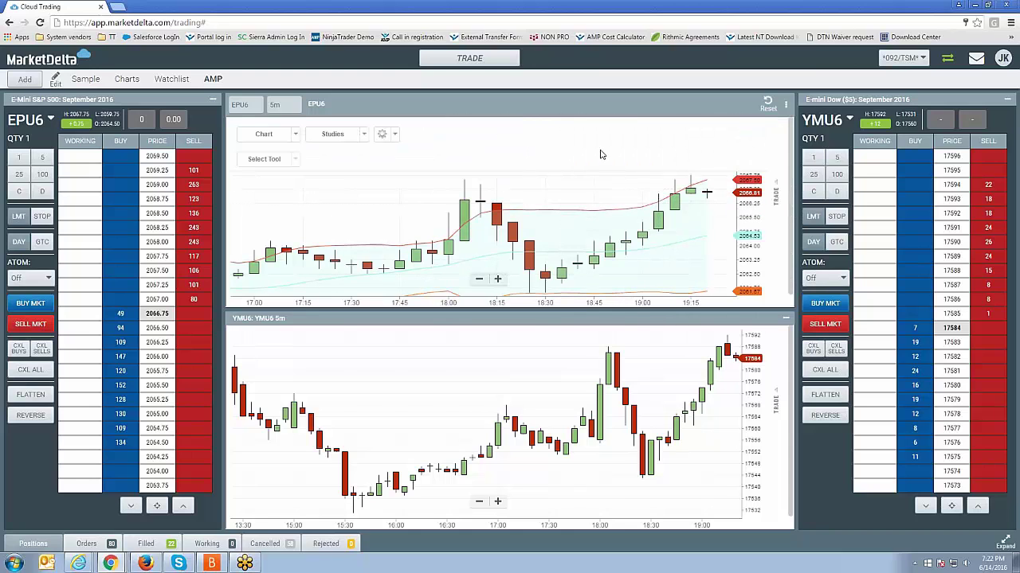
Delete the Bollinger Bands study from the EPU6 chart.
scroll(794, 140, down, 1)
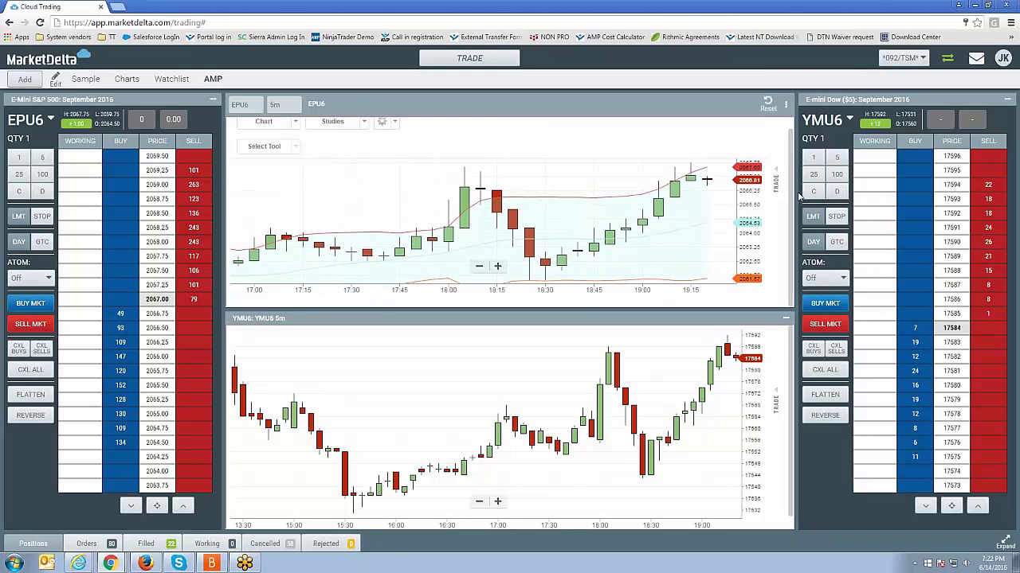
scroll(793, 185, up, 1)
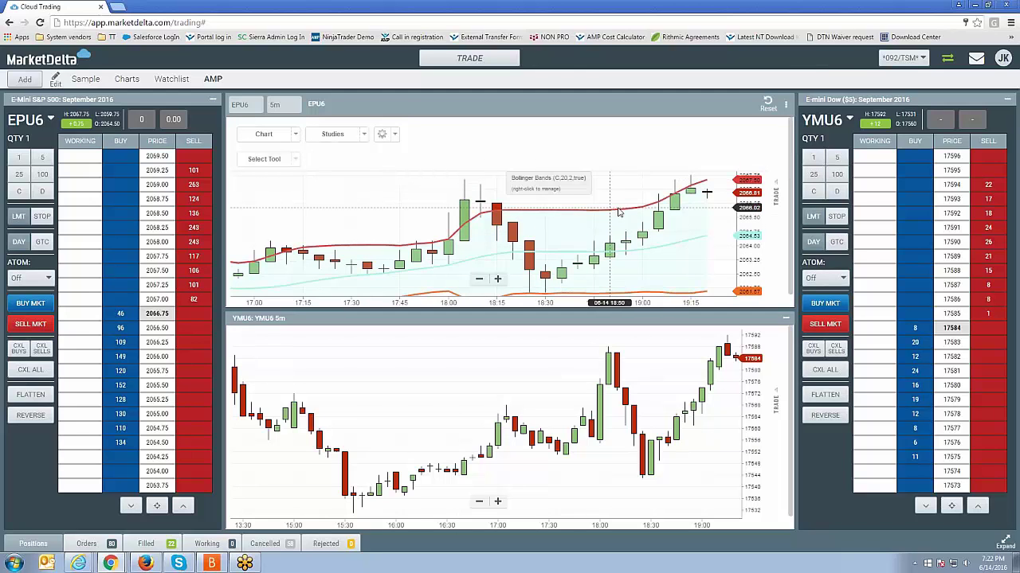
click(619, 211)
click(510, 233)
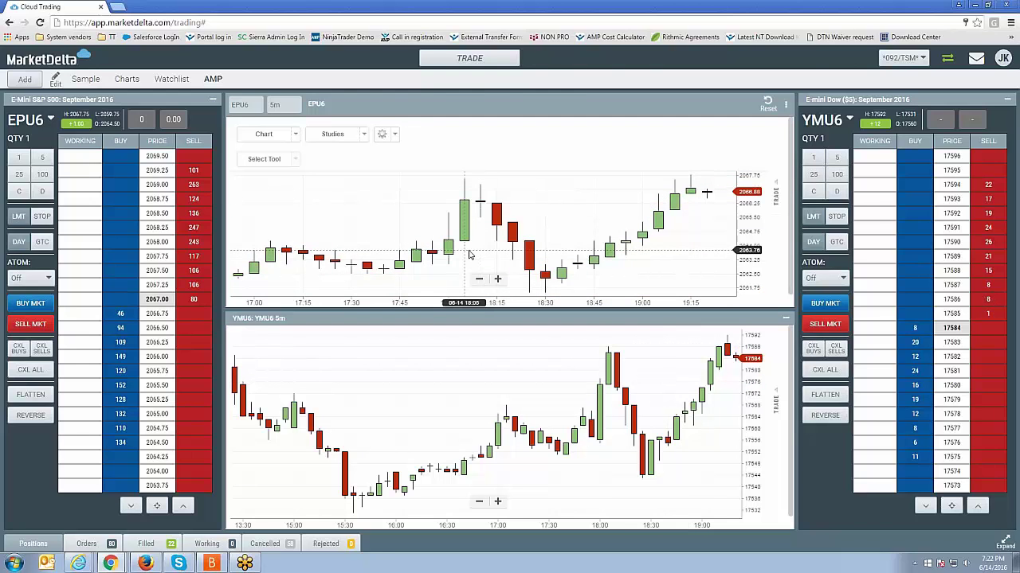
Add the Elder Ray study to the EPU6 chart with a period of 13 and its green and red colours.
click(341, 137)
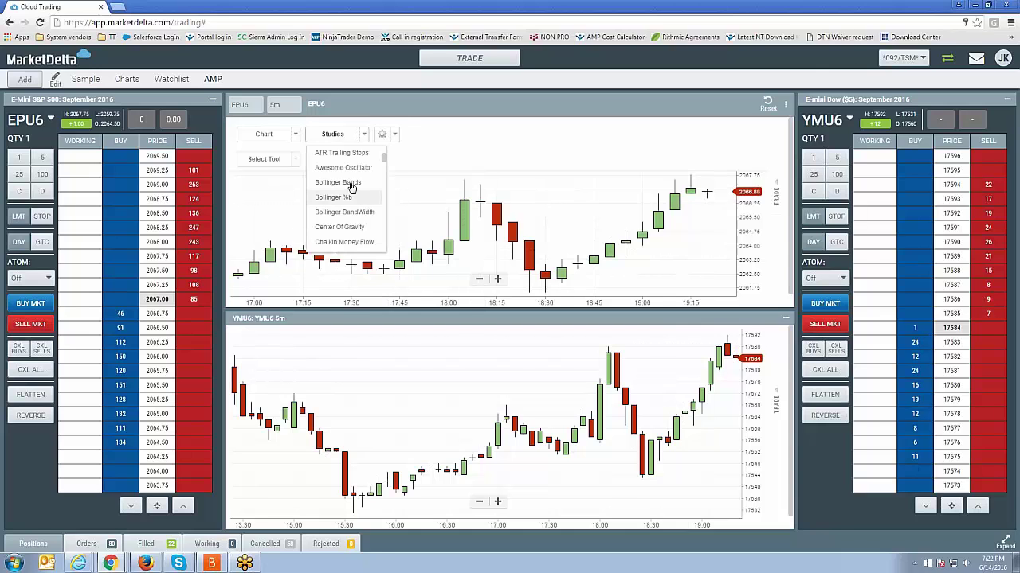
scroll(345, 177, down, 6)
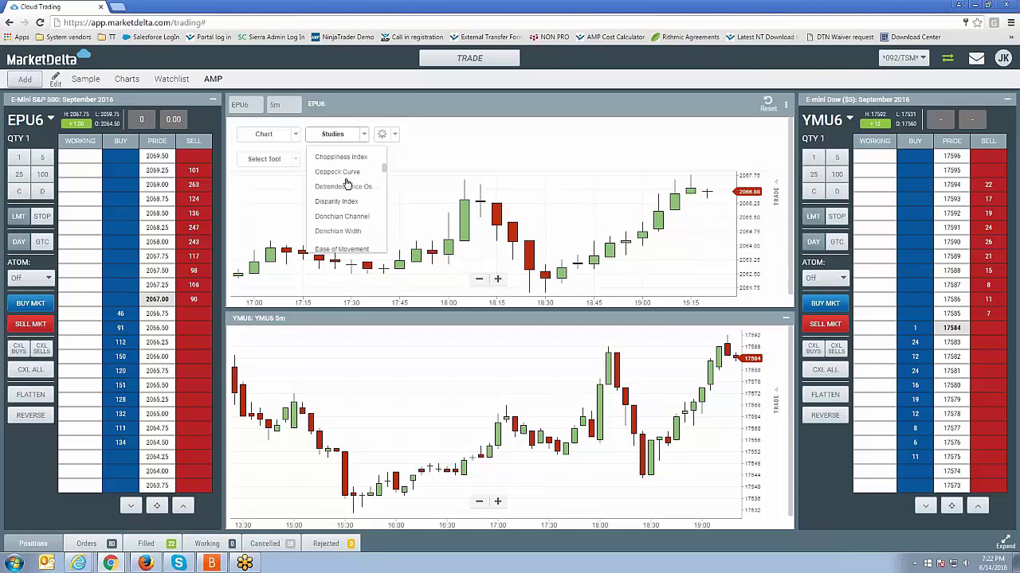
scroll(347, 184, down, 3)
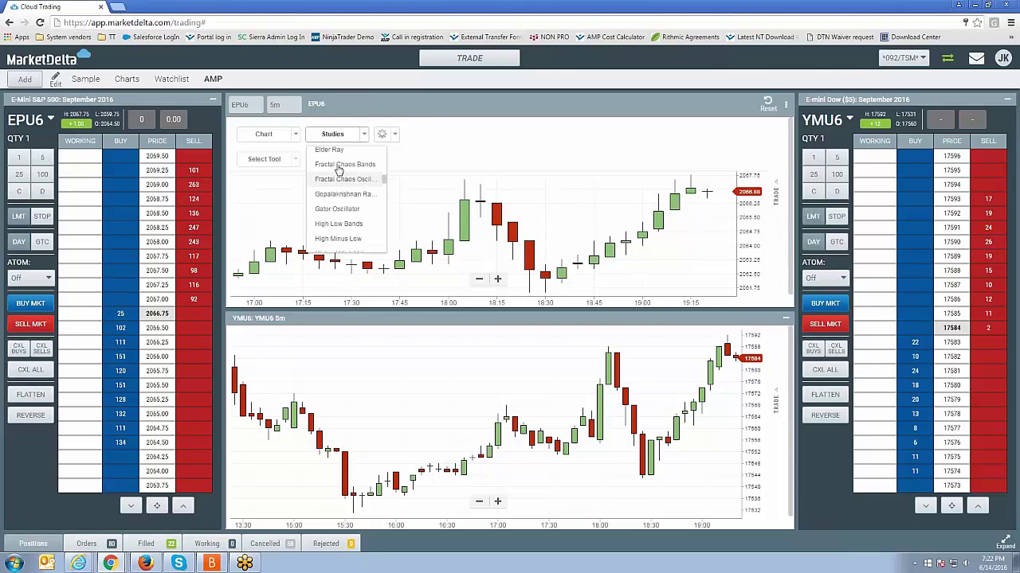
click(333, 152)
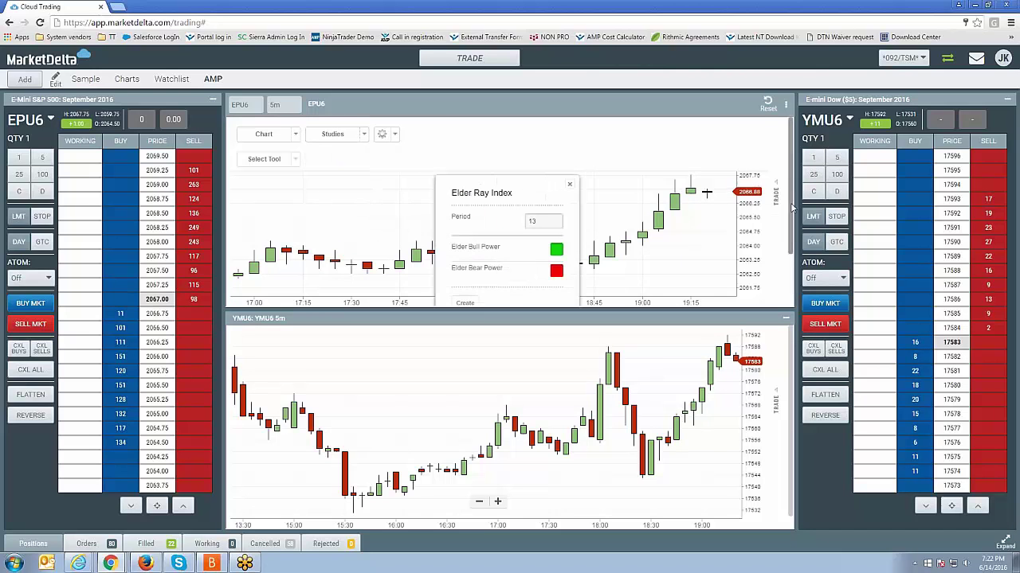
drag(788, 168, 793, 200)
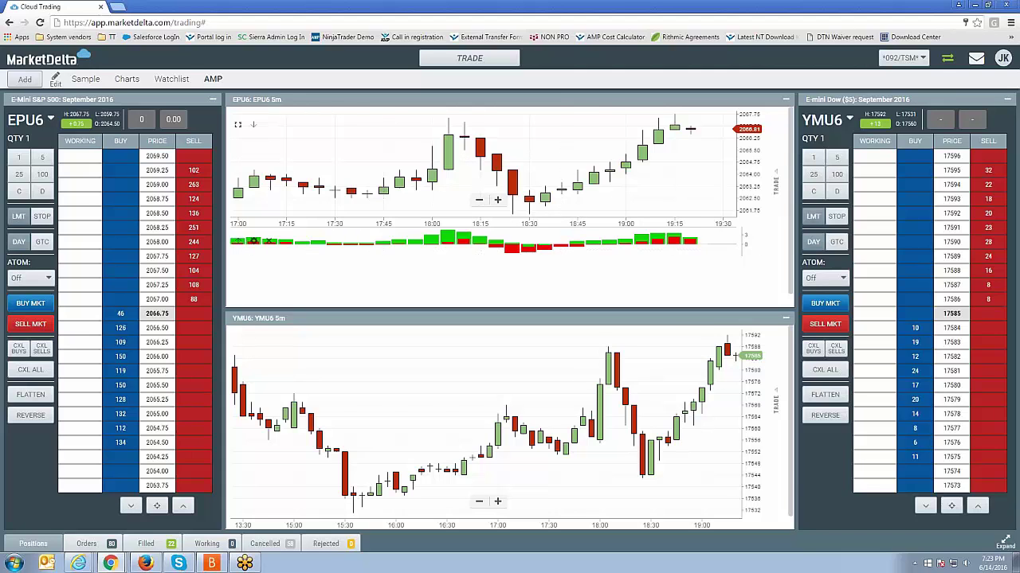
Move the Elder Ray panel above the EPU6 price chart and back below it, twice.
click(239, 243)
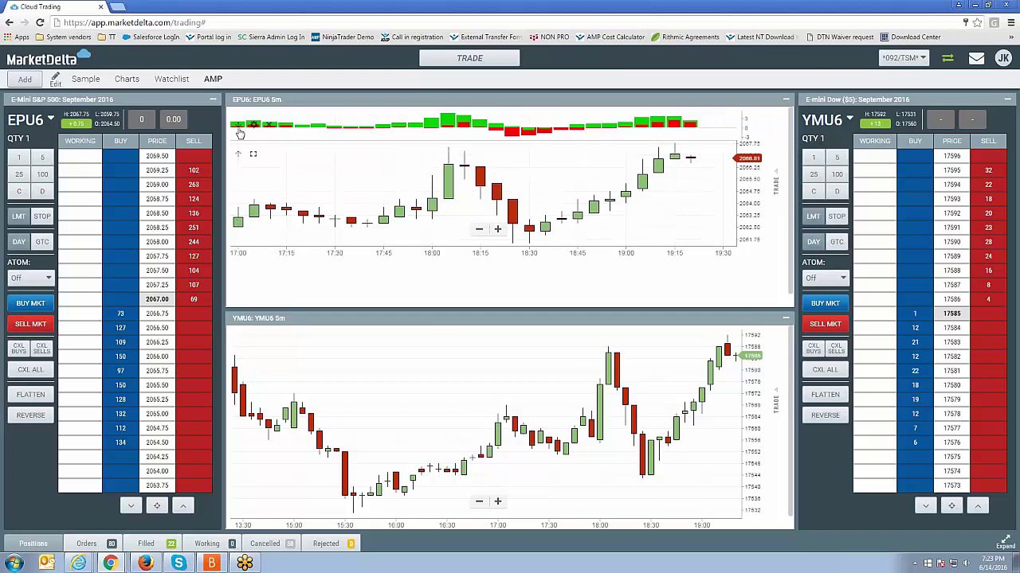
click(238, 126)
click(238, 241)
click(238, 125)
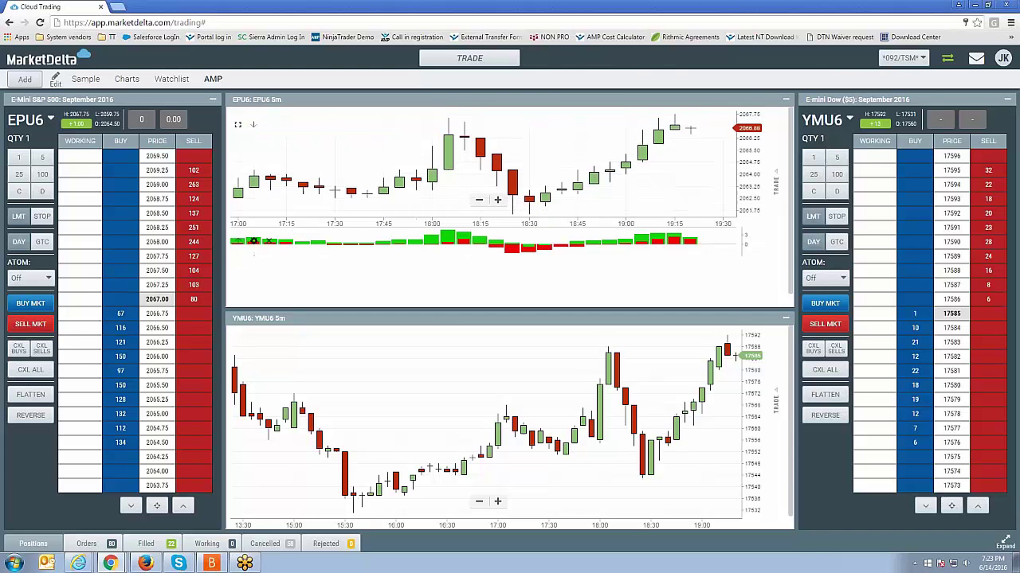
Check the Elder Ray Index settings without changing them, and remove the study from the EPU6 chart.
click(253, 241)
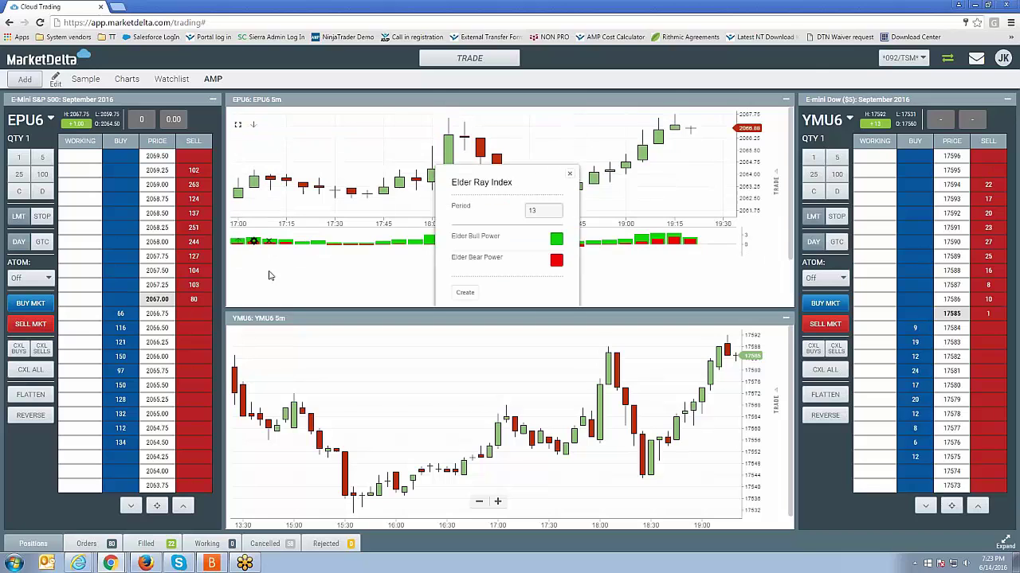
click(567, 175)
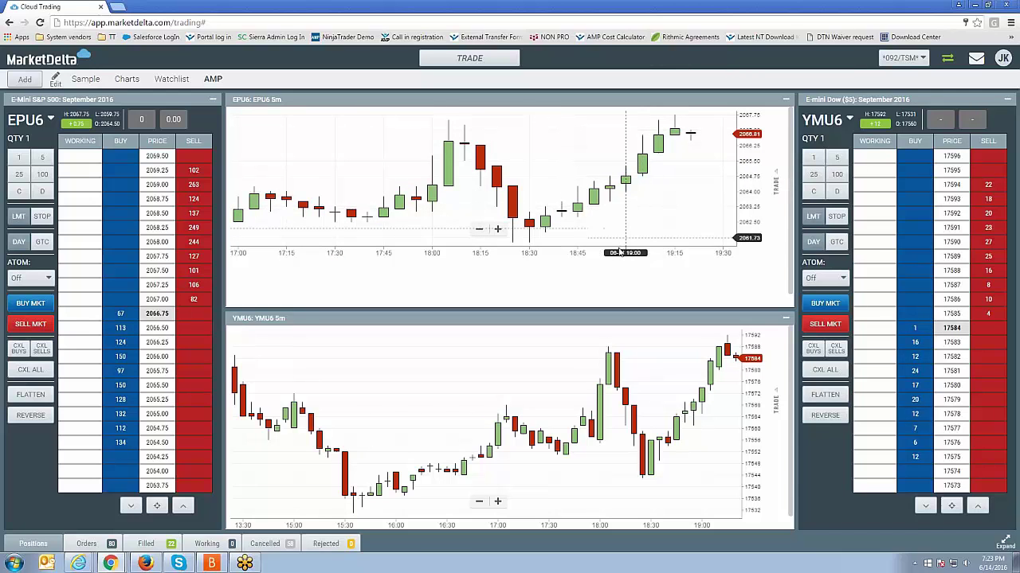
Zoom the EPU6 chart out to a much longer time range, and view its timezone option.
scroll(486, 232, up, 1)
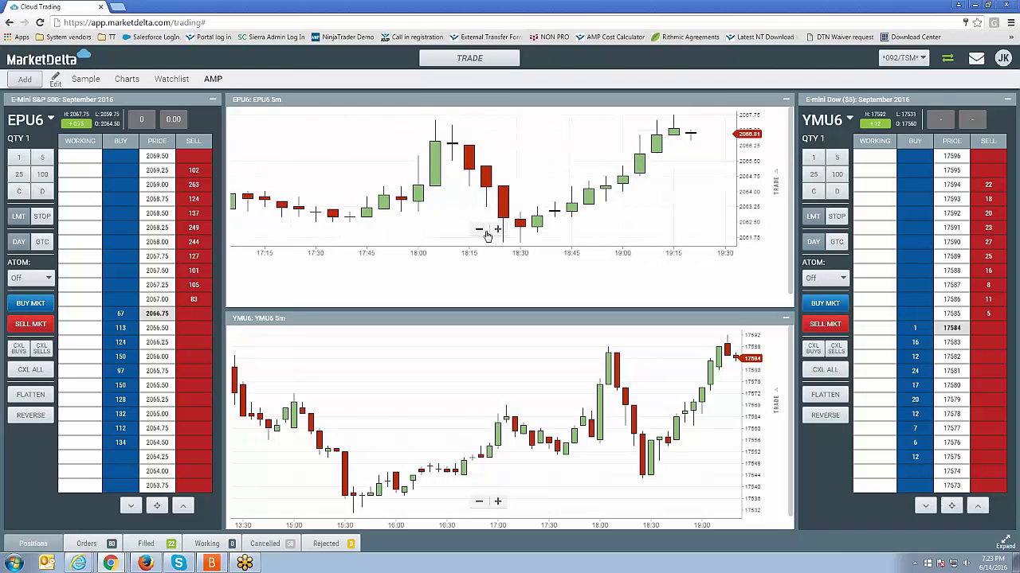
scroll(486, 232, down, 5)
scroll(638, 231, down, 4)
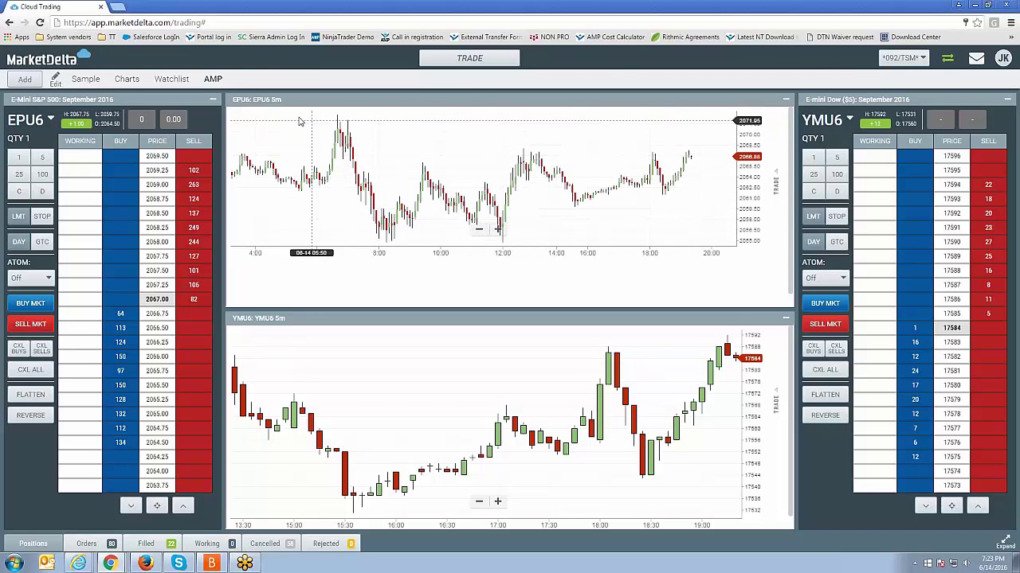
click(263, 102)
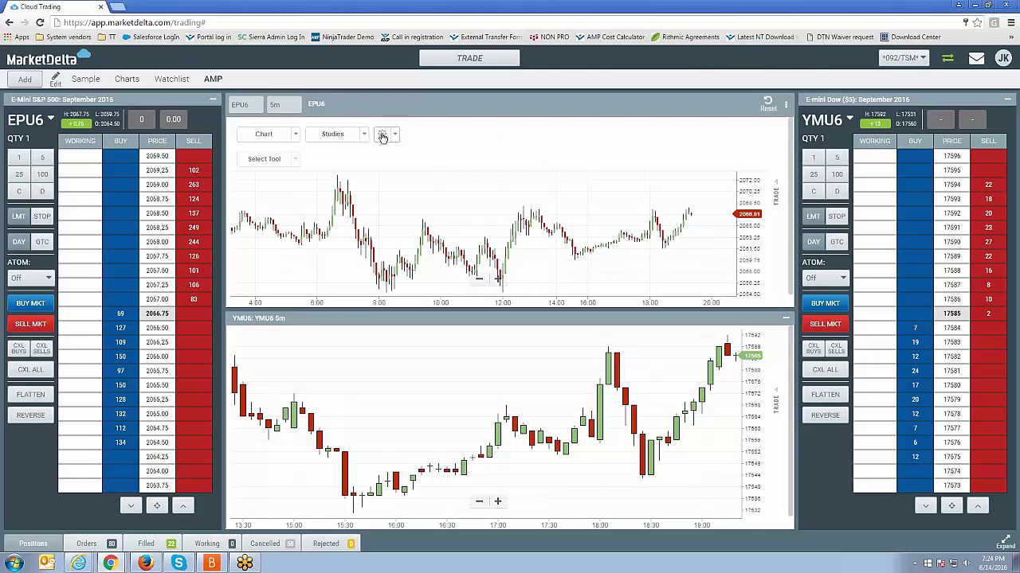
click(383, 136)
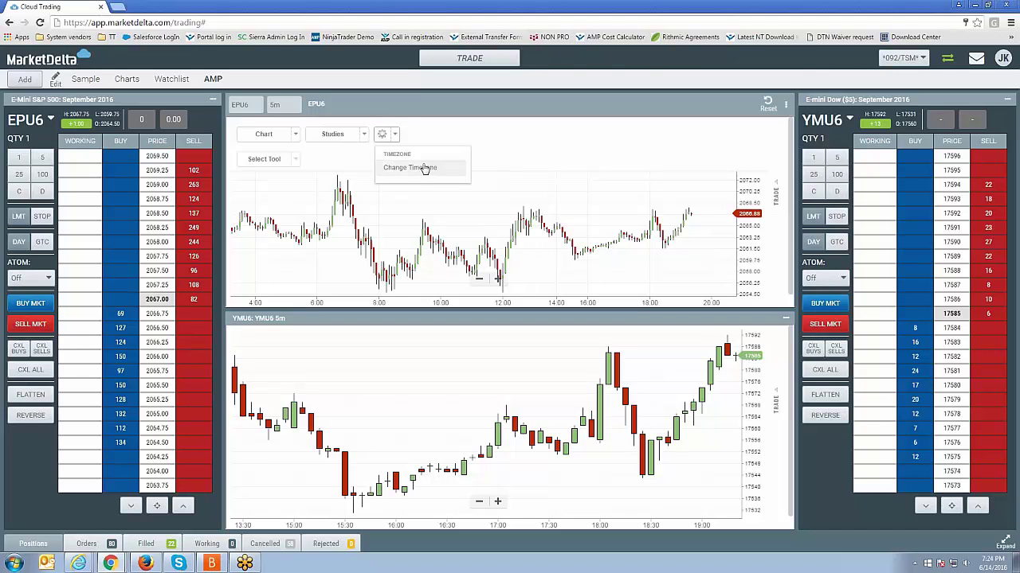
Look through the drawing tools for the EPU6 chart, select Fibonacci, and list its variants.
click(259, 162)
drag(317, 185, 322, 194)
drag(321, 189, 323, 260)
scroll(271, 215, up, 3)
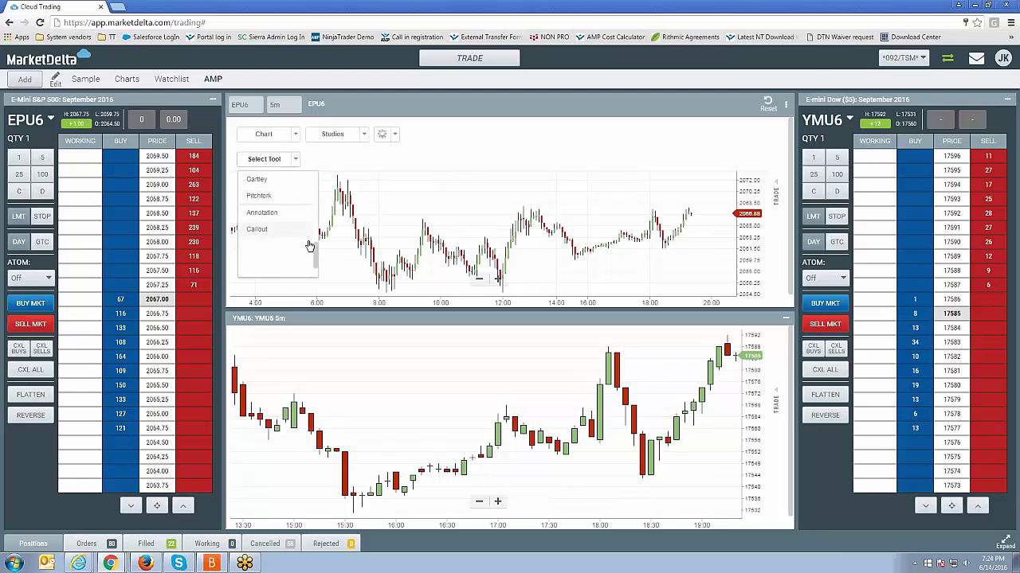
click(260, 220)
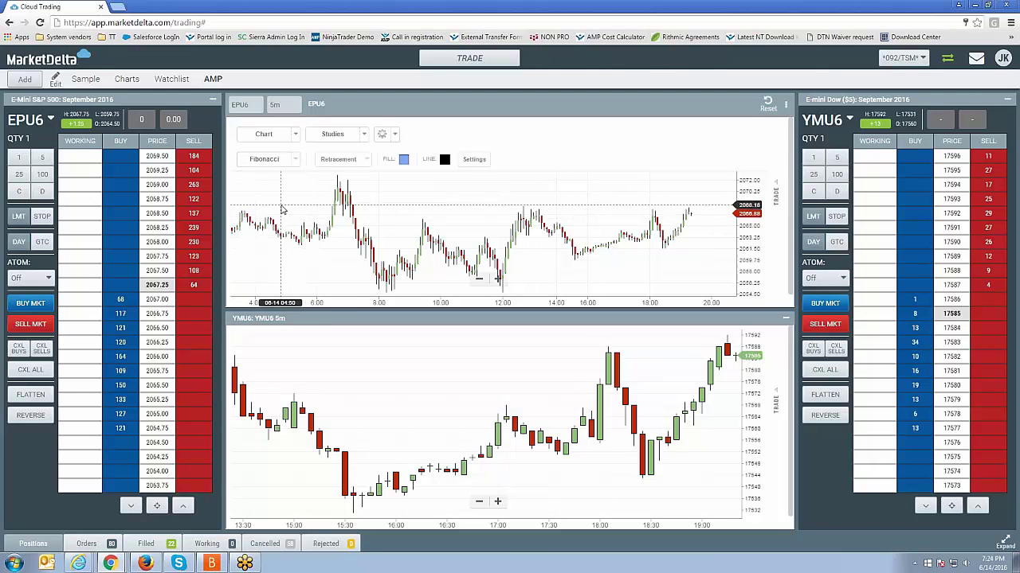
click(368, 161)
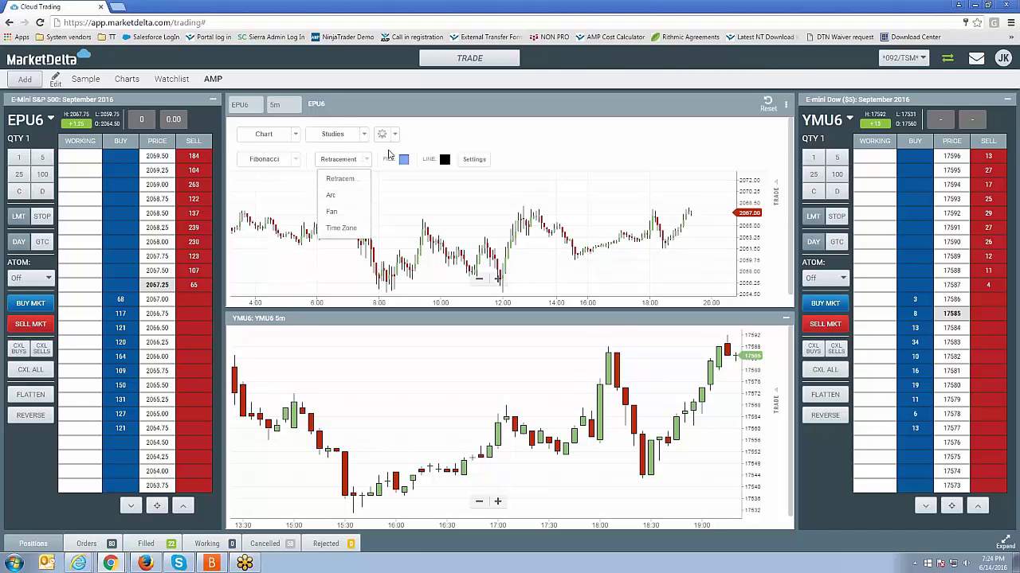
Draw a Fibonacci retracement on the EPU6 chart from the 06:40 high at about 2072.57 down to about 2061.52.
click(280, 195)
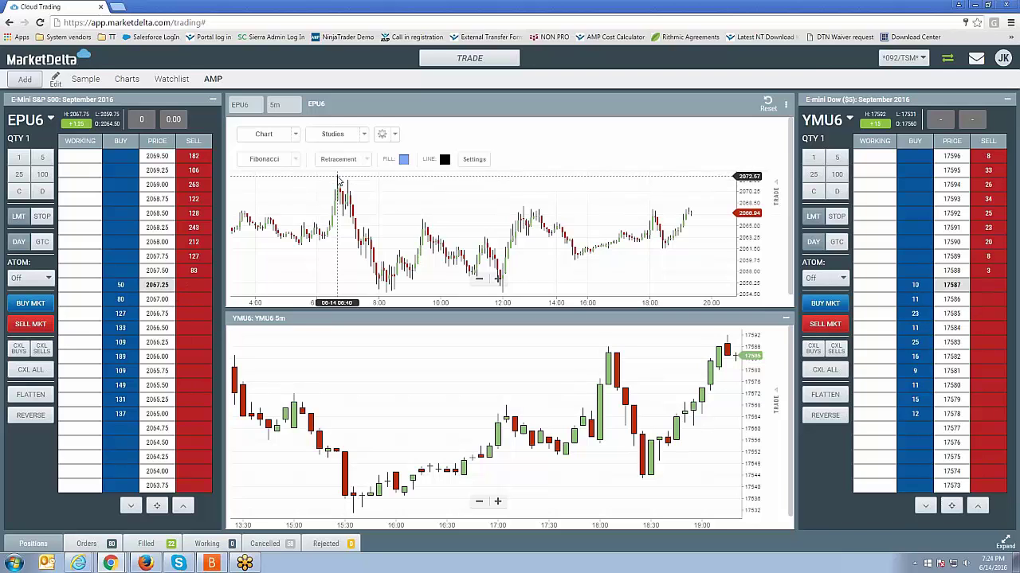
drag(337, 176, 339, 253)
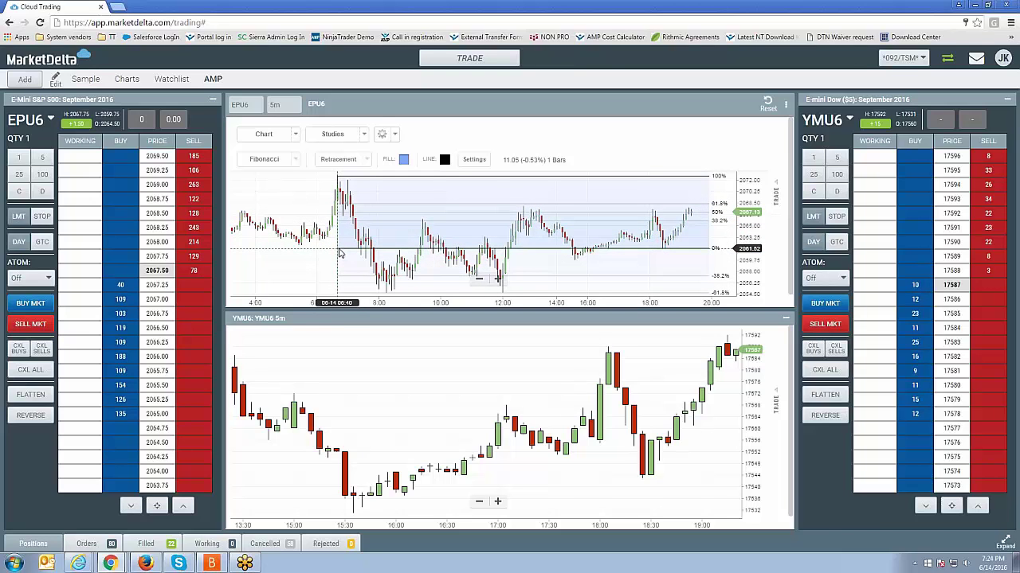
drag(339, 254, 339, 253)
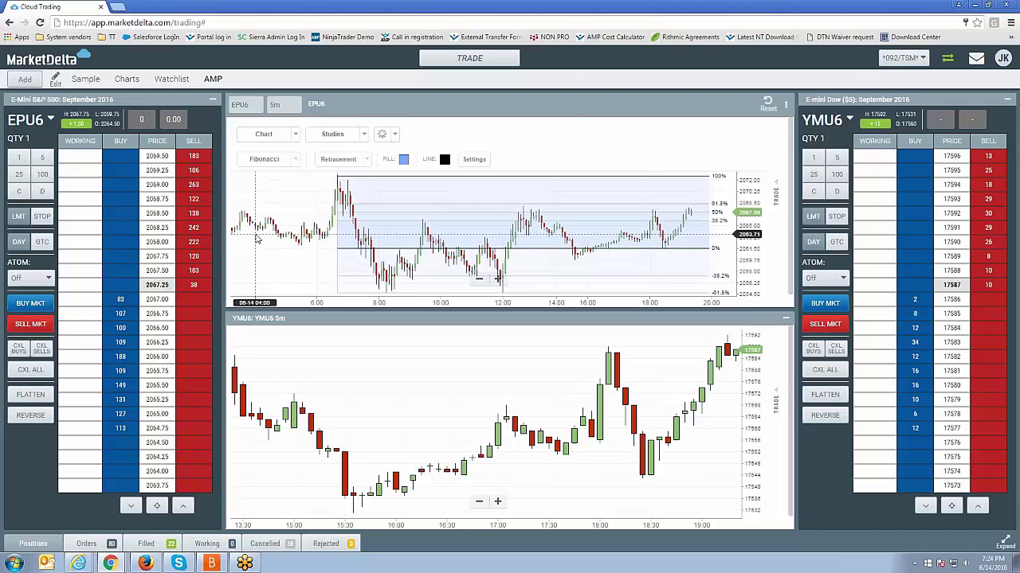
Delete the Fibonacci retracement from the EPU6 chart and set the drawing tool to None.
mouse_move(345, 252)
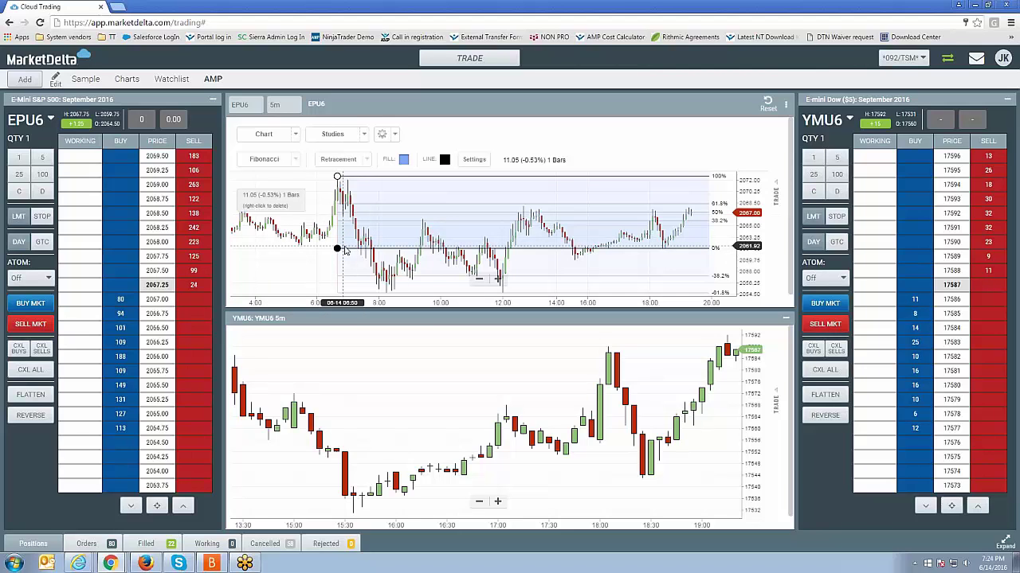
right_click(343, 249)
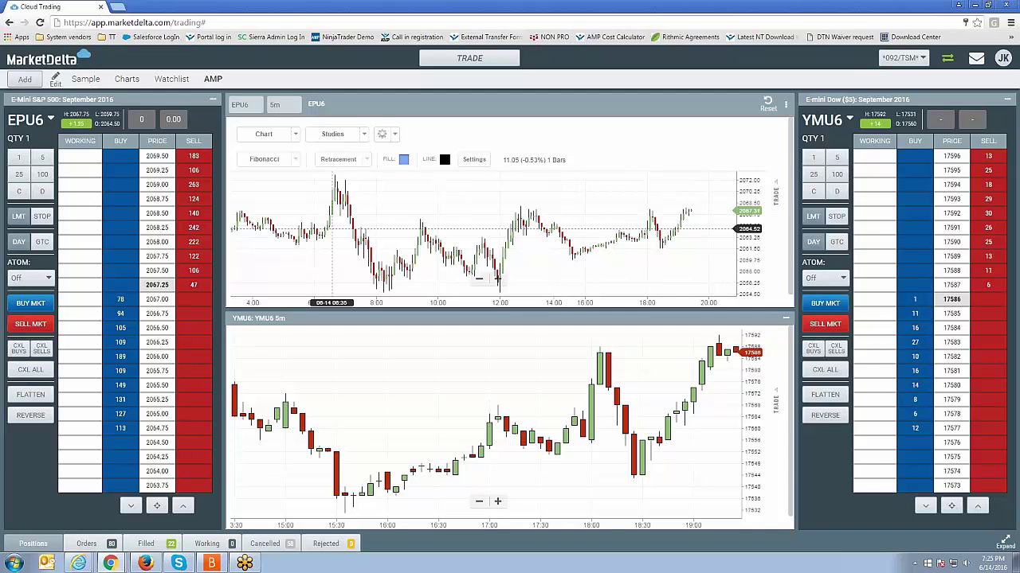
click(294, 159)
scroll(296, 234, down, 3)
scroll(275, 208, up, 3)
click(255, 180)
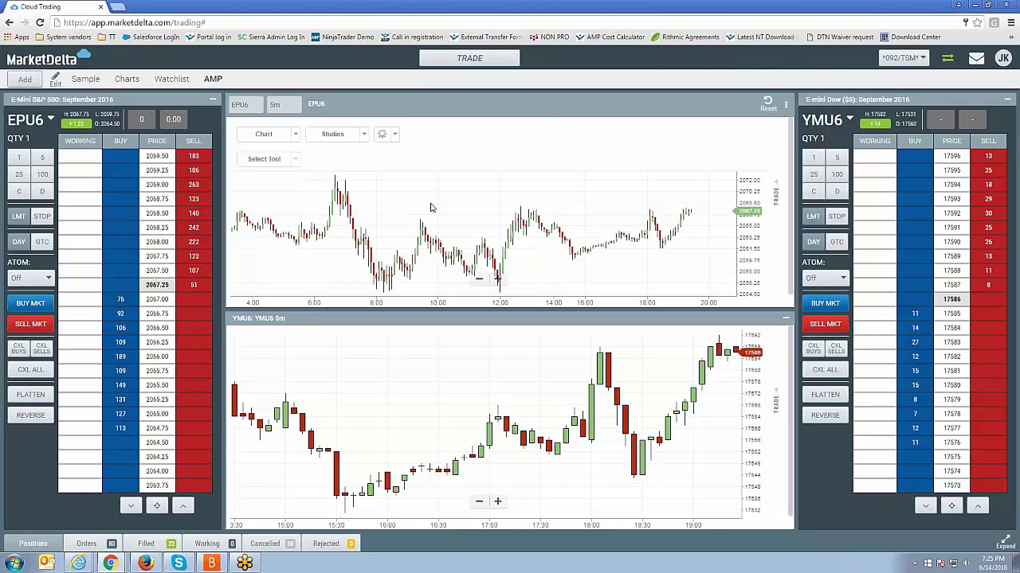
Draw a downward trend line with the Line tool from the EPU6 high near 06:35, and delete it.
click(279, 161)
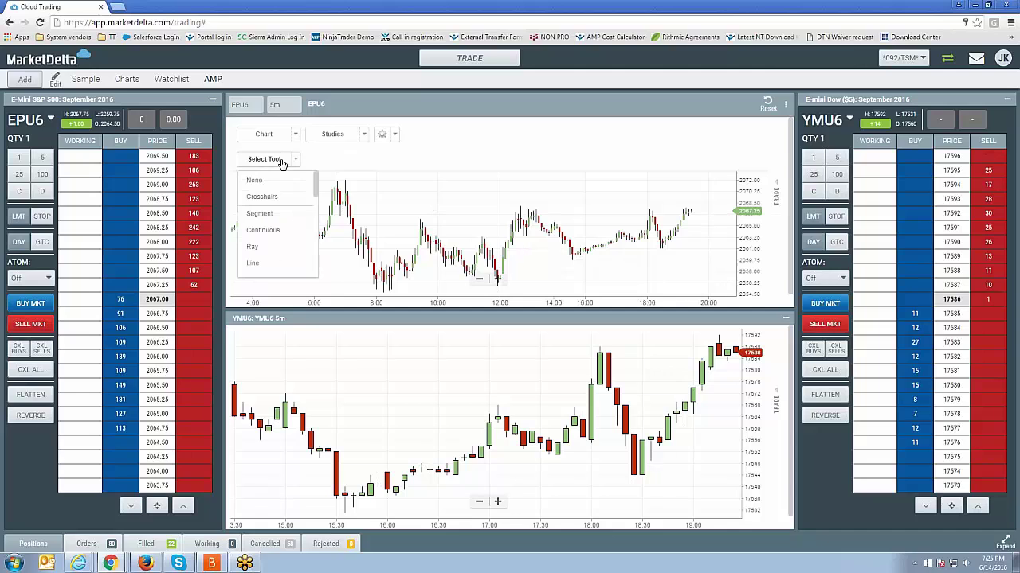
click(255, 263)
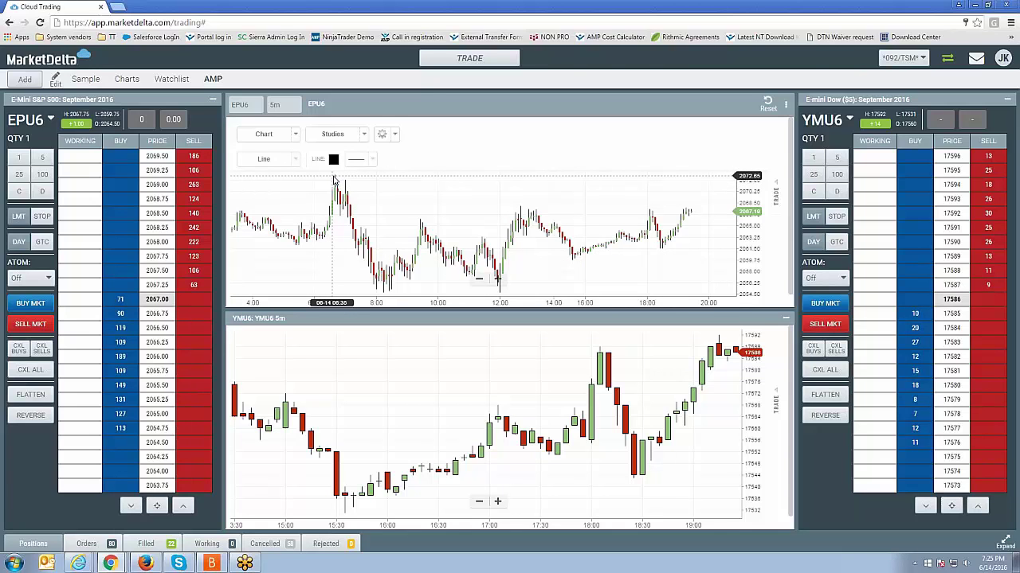
click(333, 176)
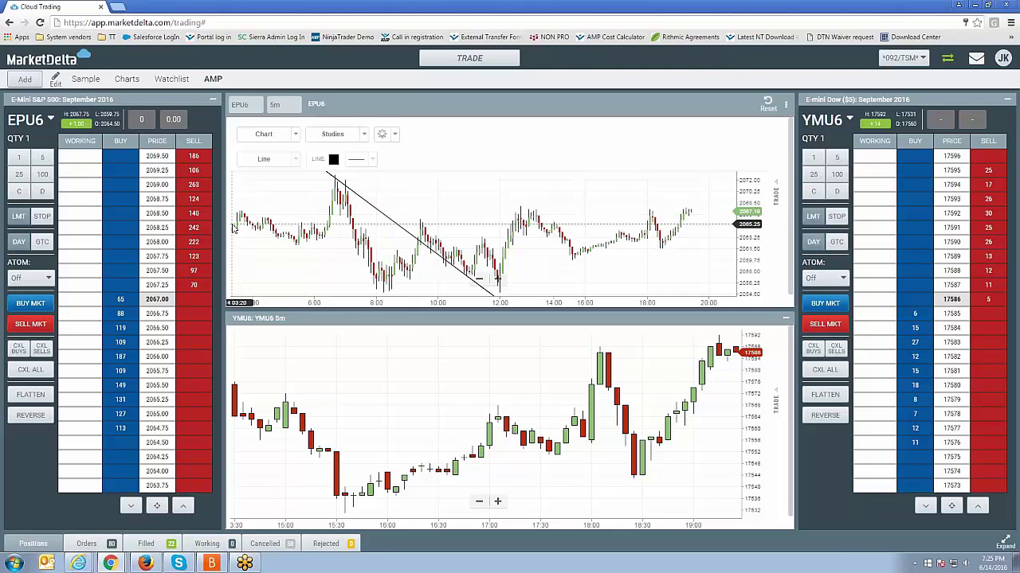
right_click(382, 215)
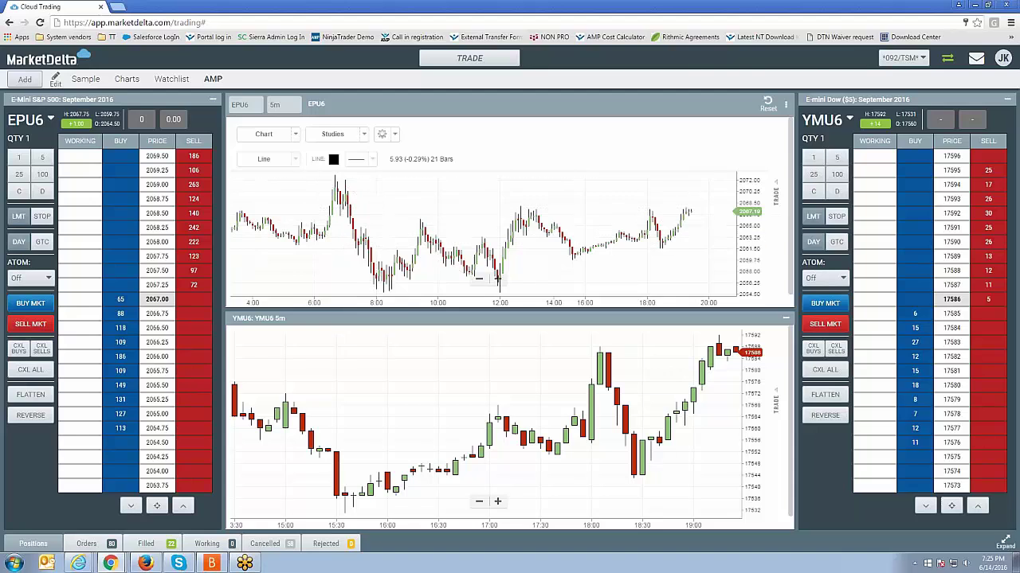
View the thickness, dash style and color choices for the Line drawing tool.
click(367, 160)
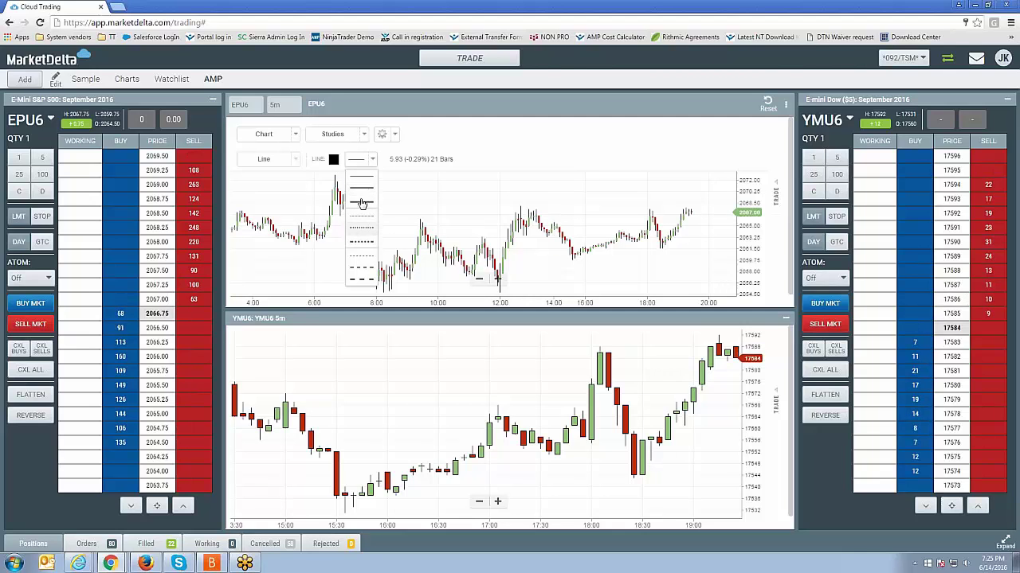
click(333, 160)
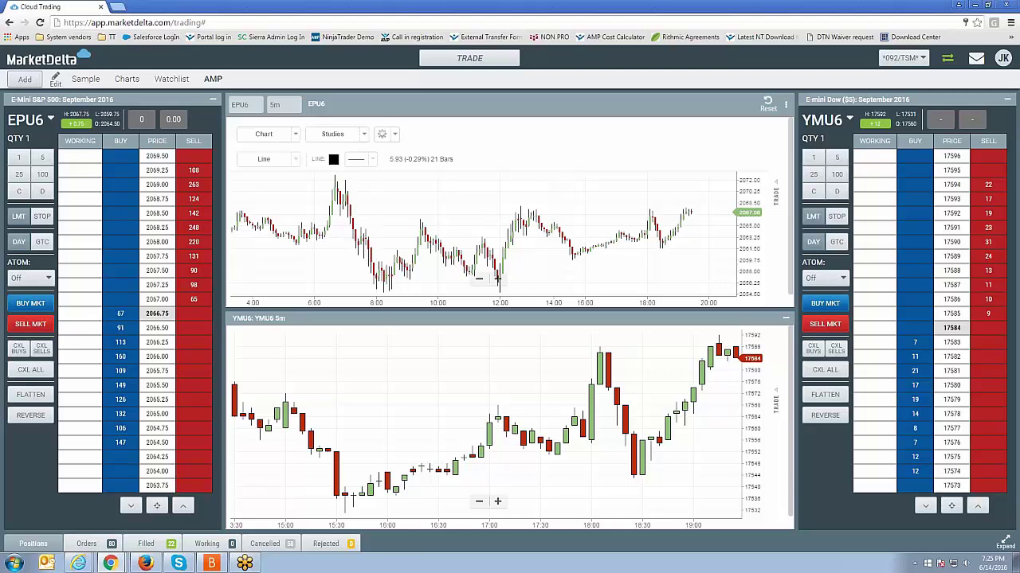
click(333, 161)
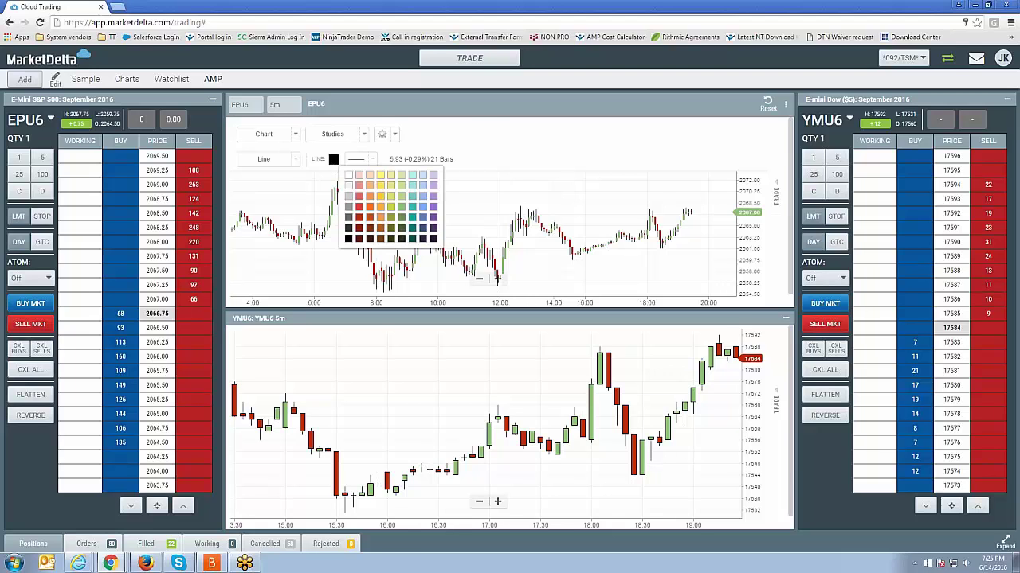
Look through the full list of drawing tools available for the EPU6 chart.
click(301, 162)
scroll(289, 207, down, 2)
scroll(289, 207, up, 2)
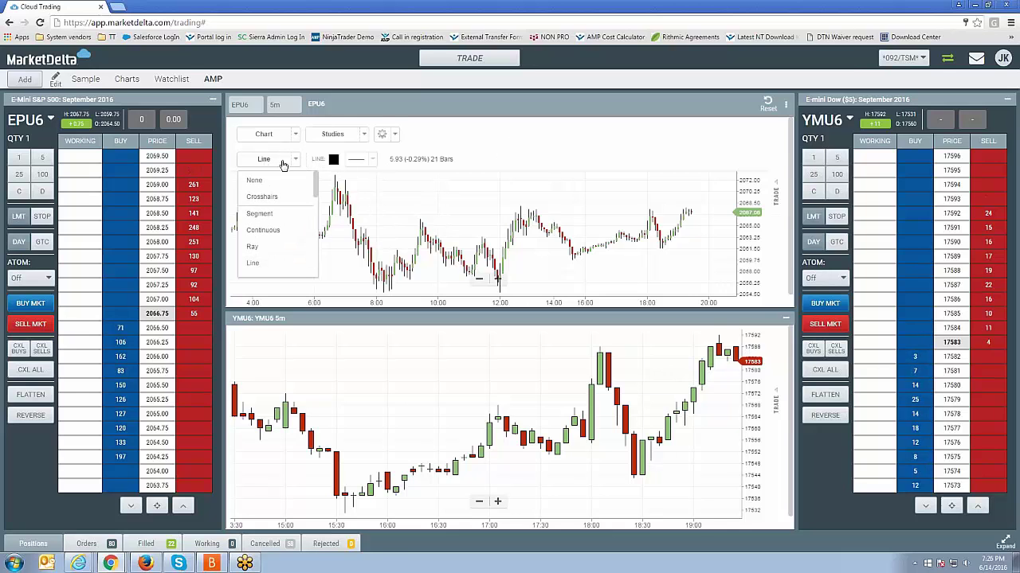
scroll(314, 191, down, 3)
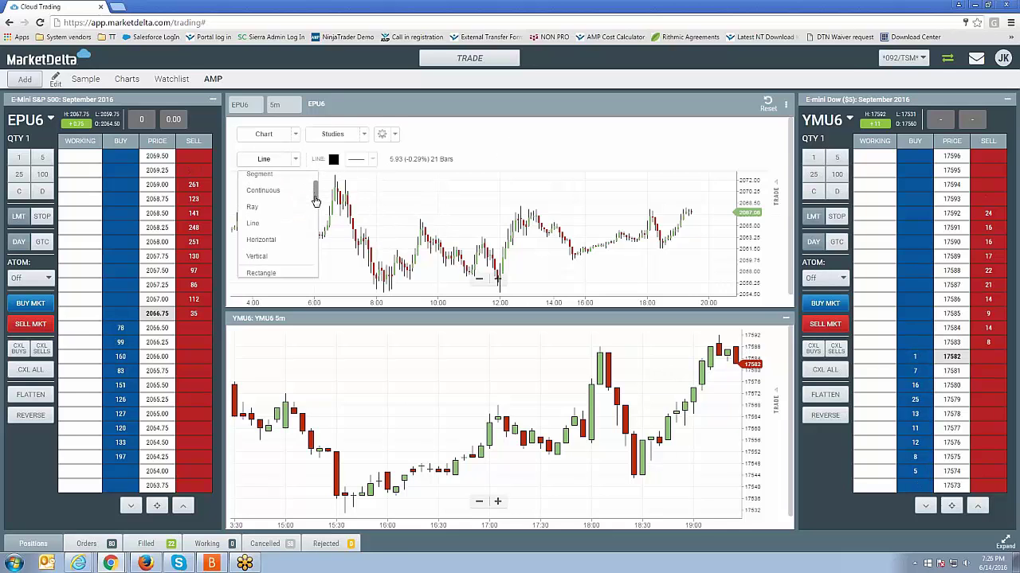
scroll(315, 212, up, 3)
scroll(317, 223, down, 5)
scroll(317, 222, up, 3)
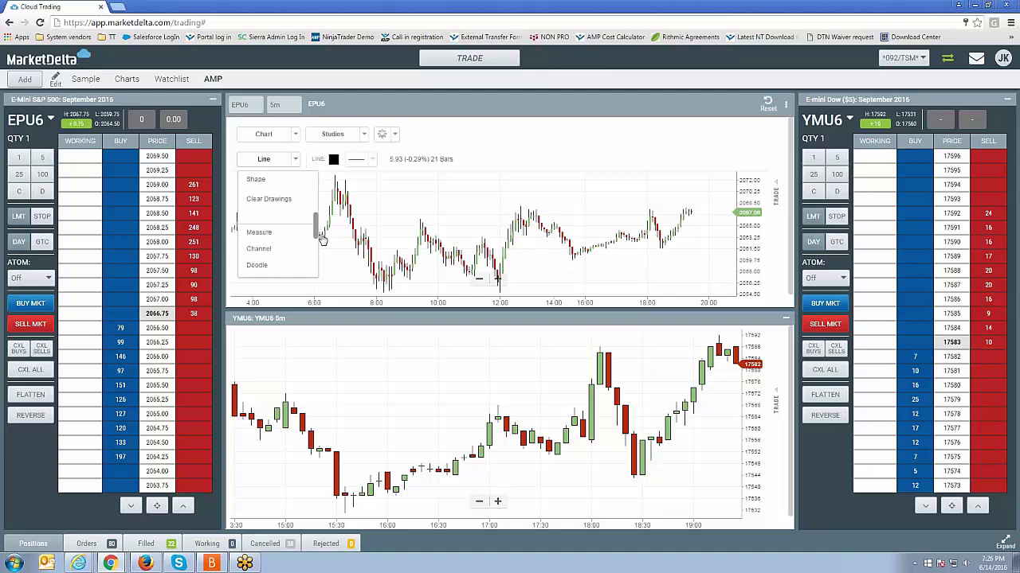
Select the Fibonacci tool and view its level settings without changing them.
click(279, 239)
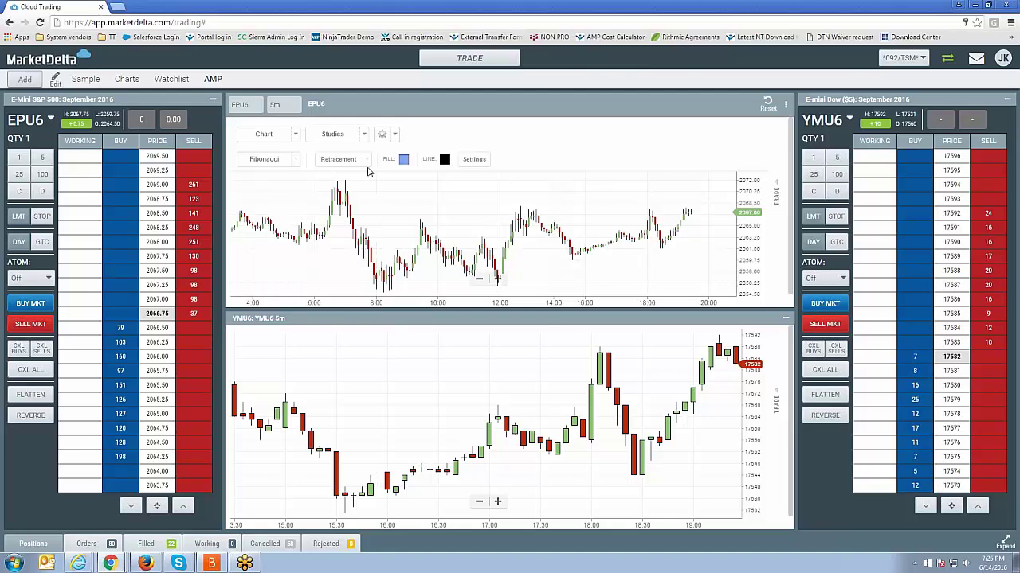
click(473, 160)
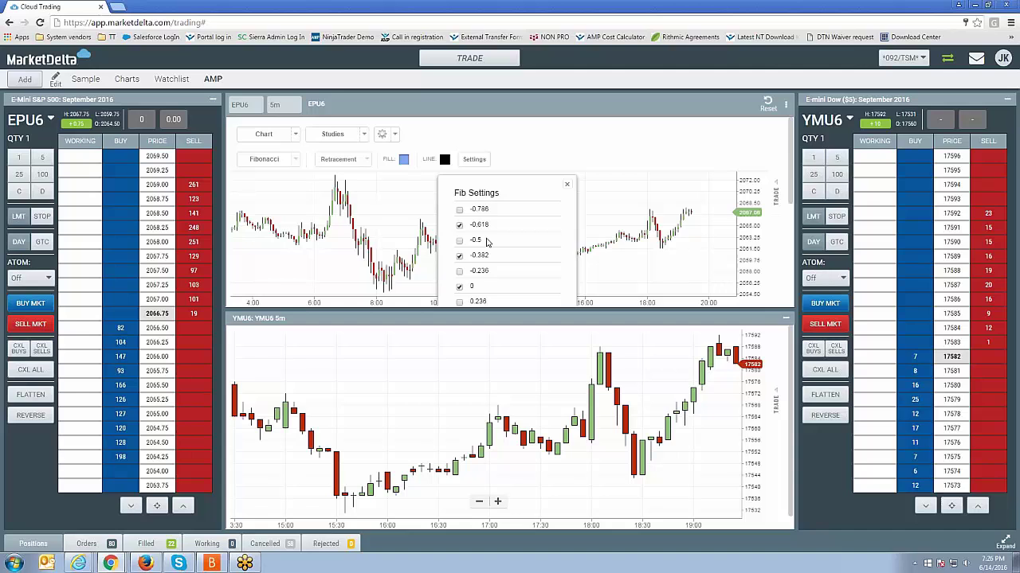
click(566, 185)
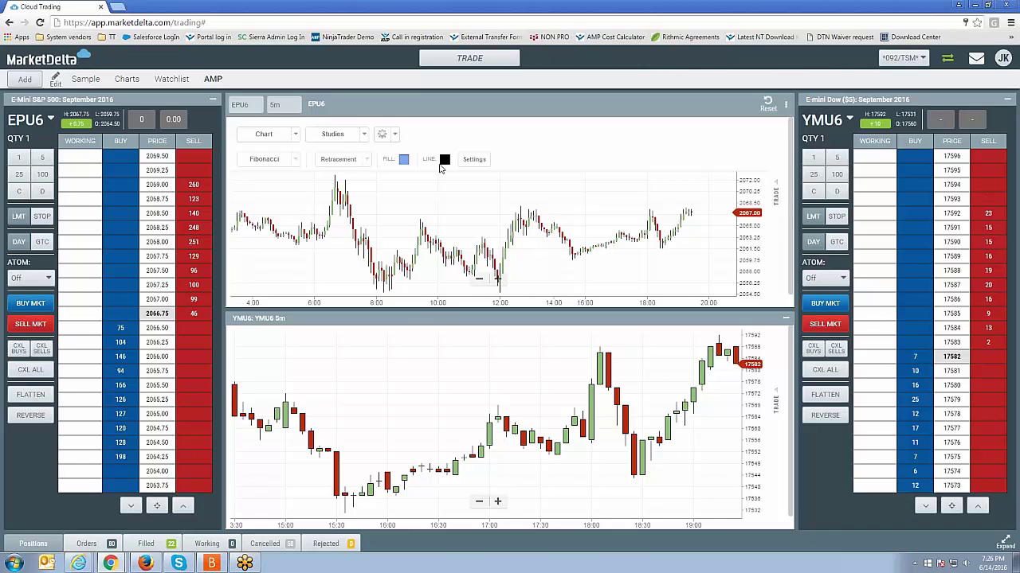
Set the EPU6 chart's drawing tool to None and hide the chart's controls.
click(296, 163)
scroll(271, 223, up, 5)
click(255, 177)
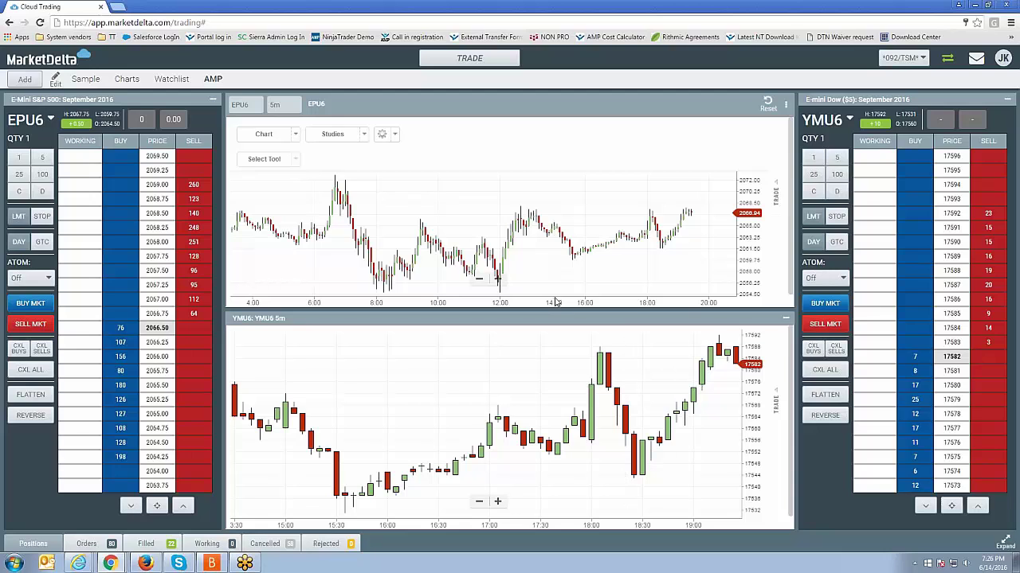
click(785, 106)
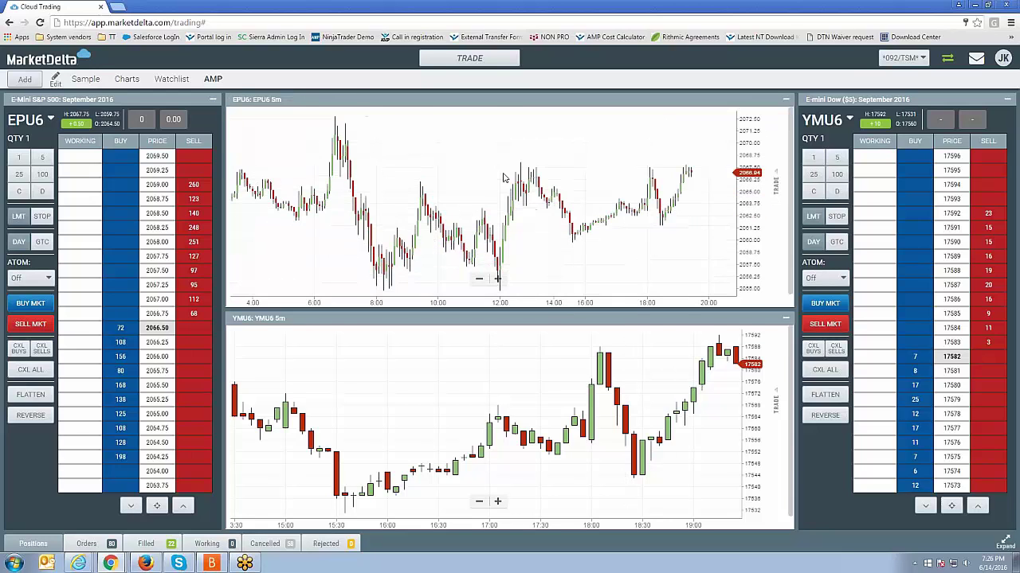